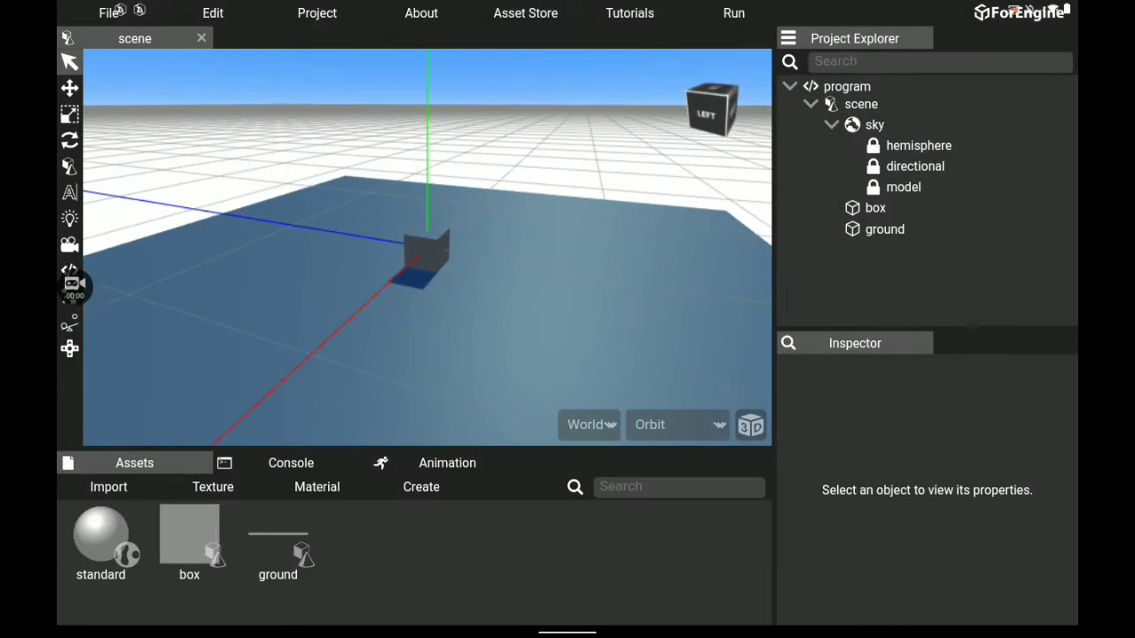
Scale the box into a wall of roughly 1 × 13.642 × 11.303 with the Scale tool
{"action": "left_click", "coordinate": [69, 88]}
{"action": "left_click", "coordinate": [69, 113]}
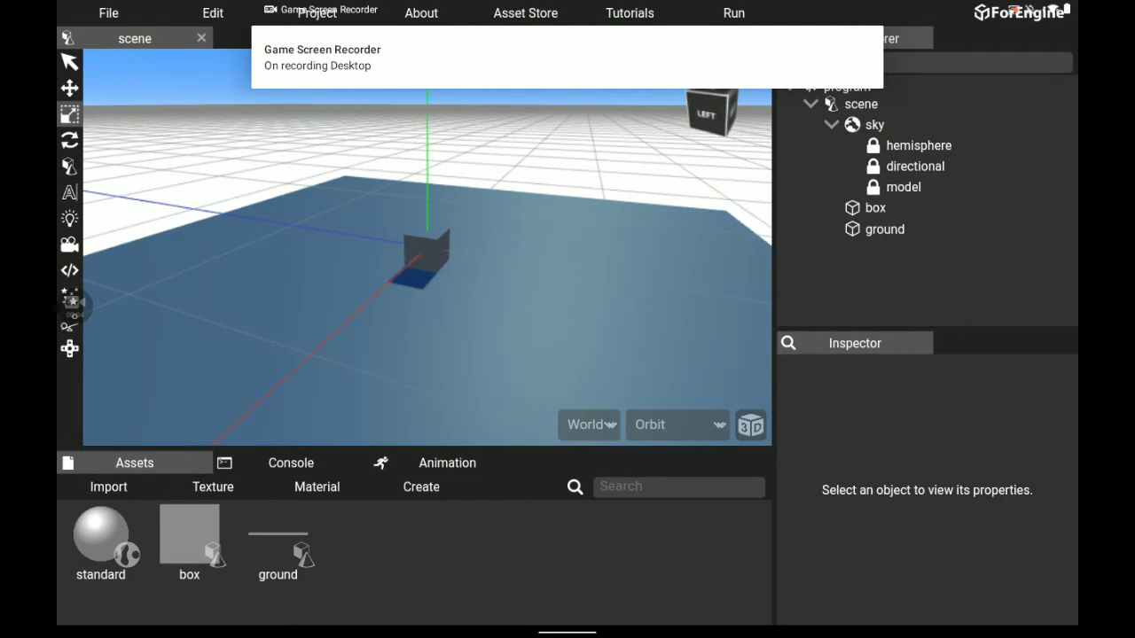
{"action": "left_click", "coordinate": [875, 207]}
{"action": "left_click_drag", "start_coordinate": [426, 190], "coordinate": [426, 133]}
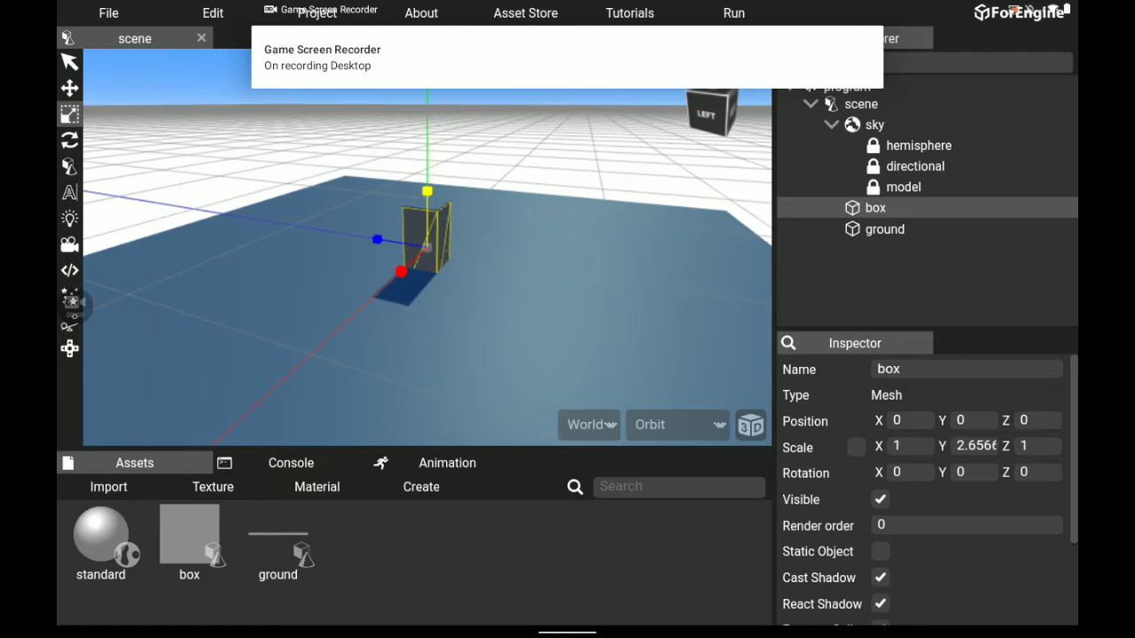
{"action": "left_click_drag", "start_coordinate": [377, 240], "coordinate": [266, 226]}
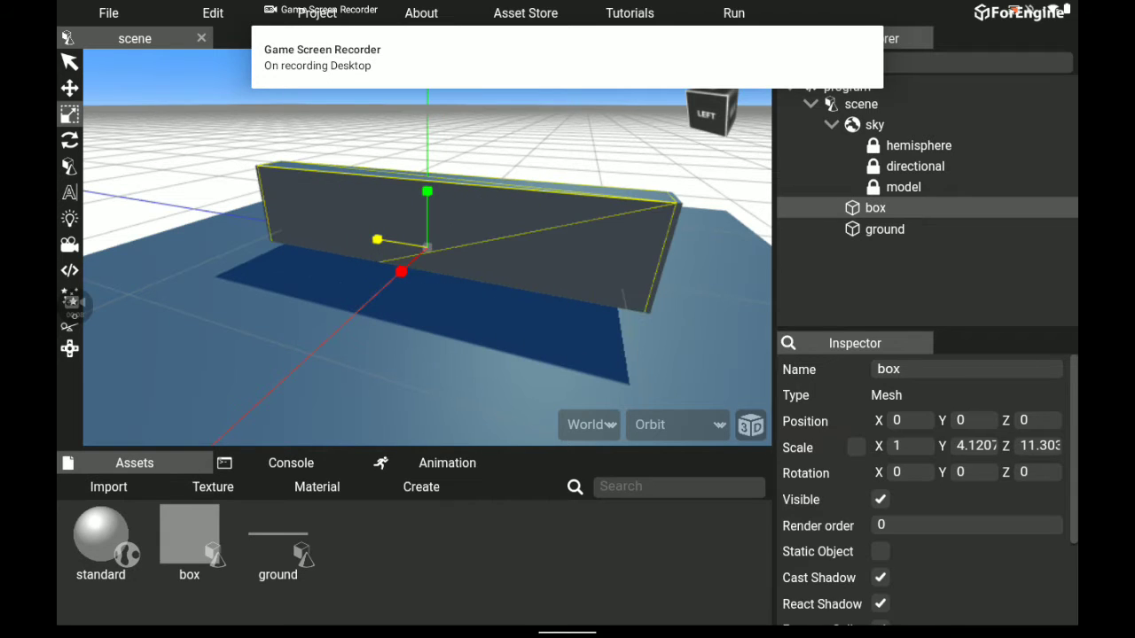
{"action": "left_click_drag", "start_coordinate": [426, 190], "coordinate": [426, 80]}
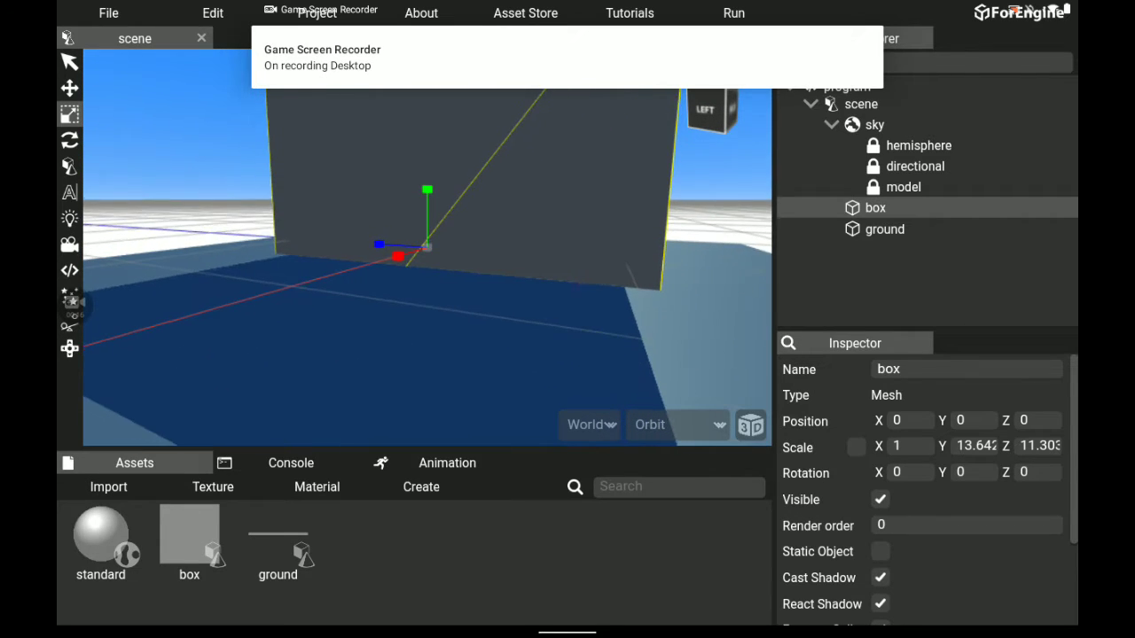
{"action": "left_click", "coordinate": [69, 61]}
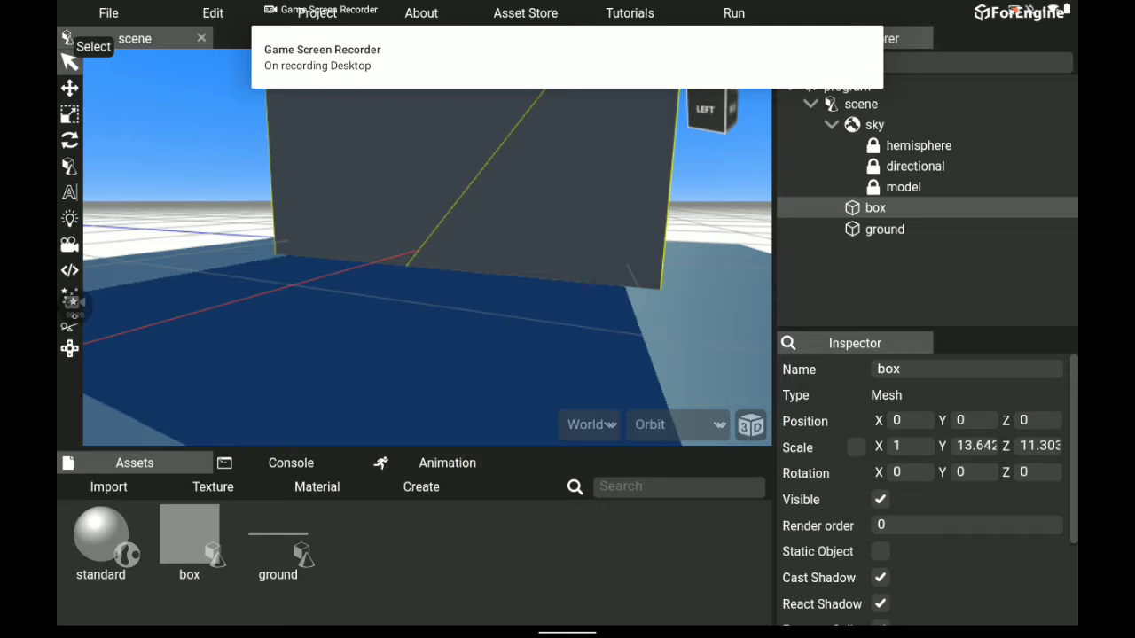
Switch to the Move tool, view the scene from the left, and glance at the Console before returning to Assets
{"action": "left_click", "coordinate": [69, 88]}
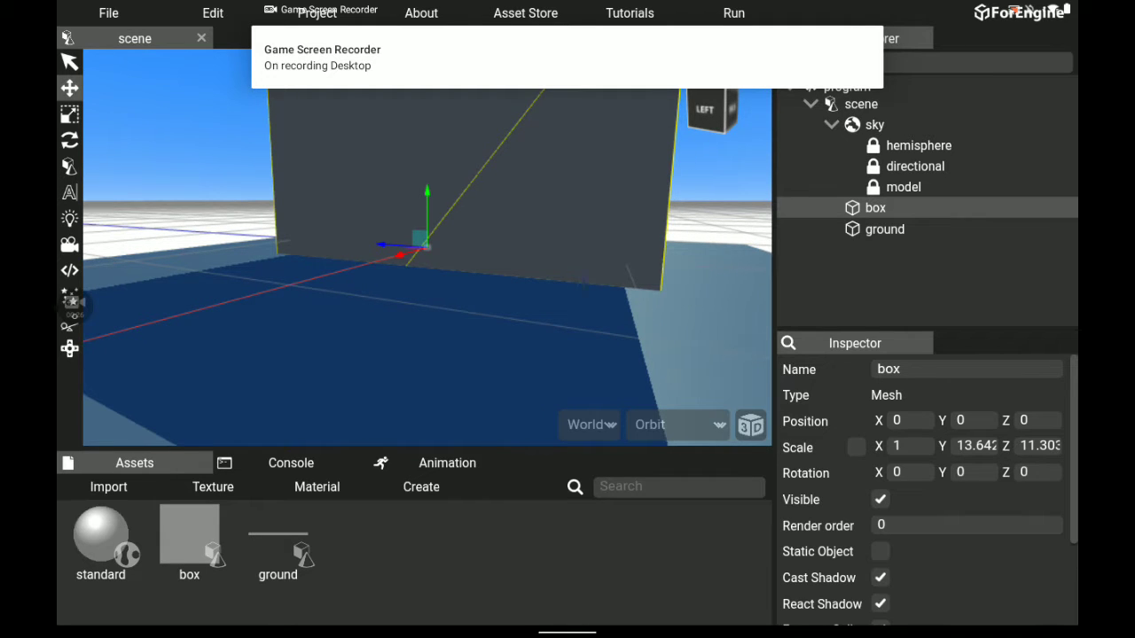
{"action": "left_click", "coordinate": [705, 109]}
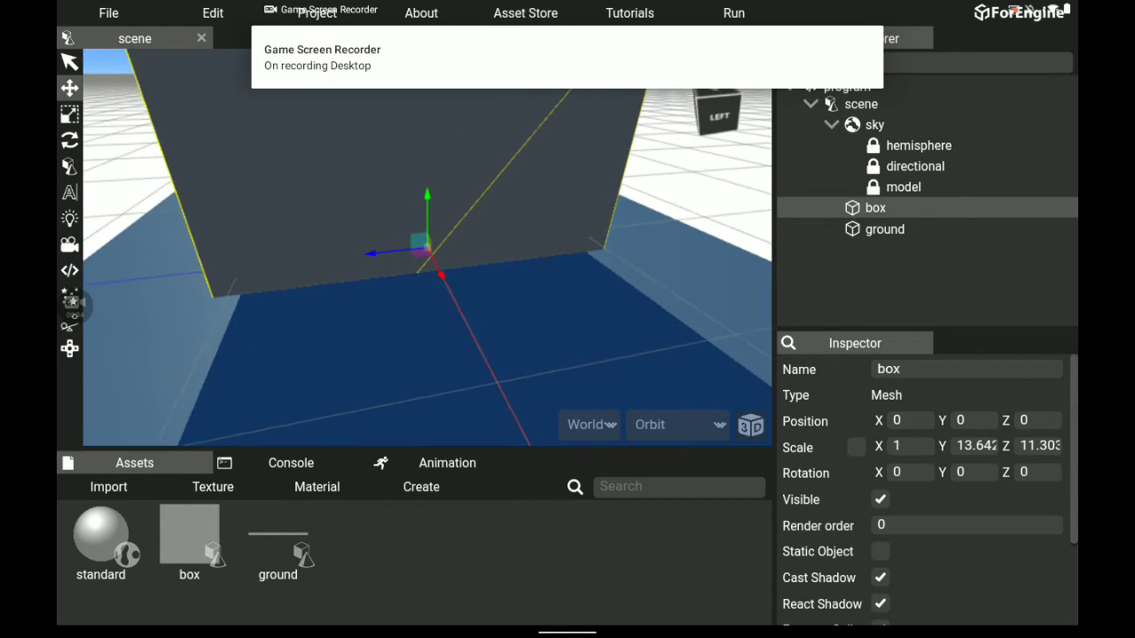
{"action": "left_click", "coordinate": [291, 463]}
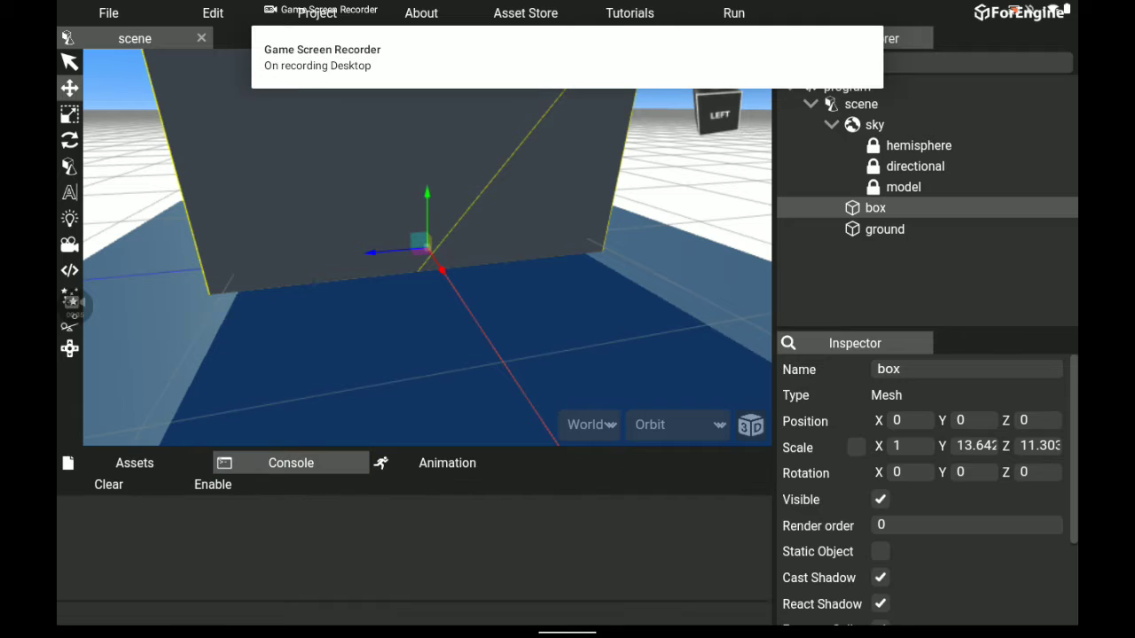
{"action": "left_click", "coordinate": [135, 463]}
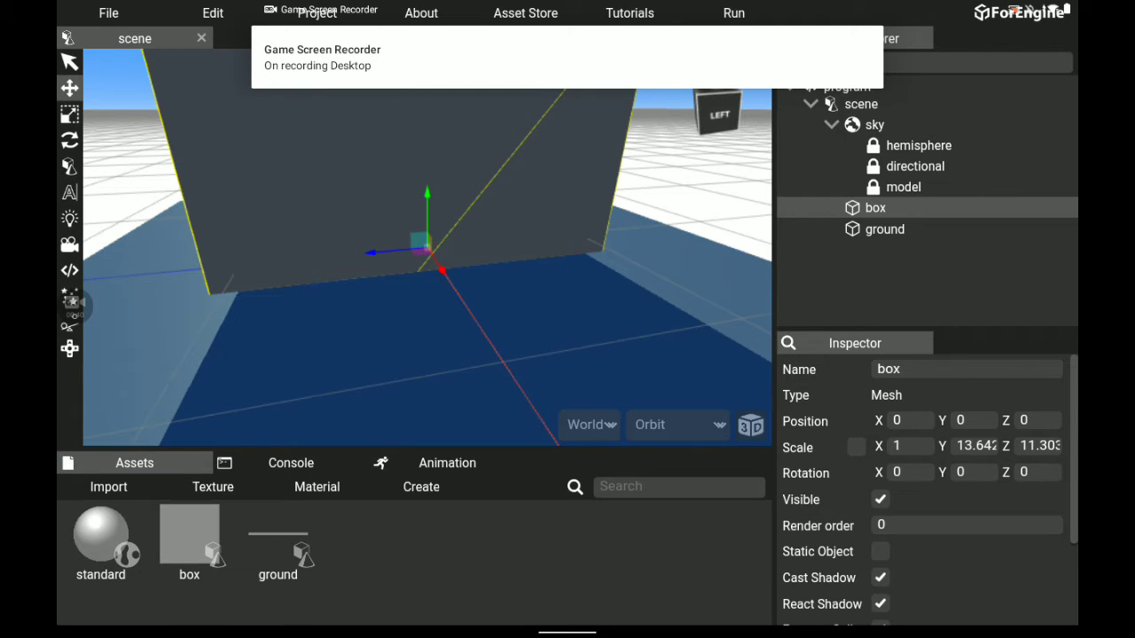
Create a new HTML asset named html from the Create list and select it
{"action": "left_click", "coordinate": [421, 487]}
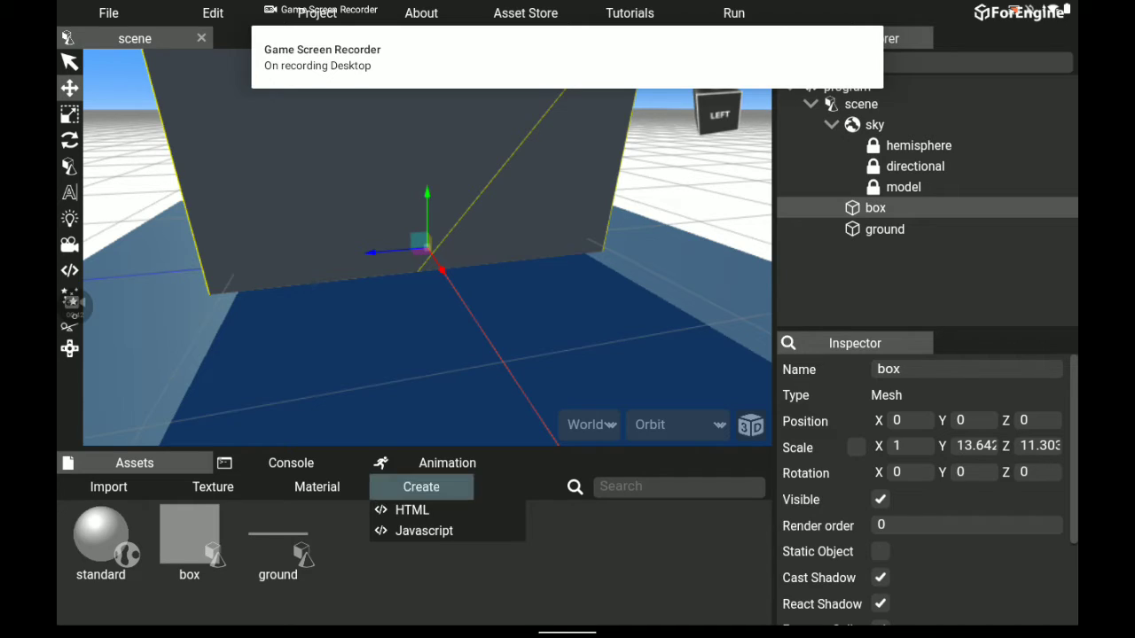
{"action": "left_click", "coordinate": [412, 509]}
{"action": "left_click", "coordinate": [367, 540]}
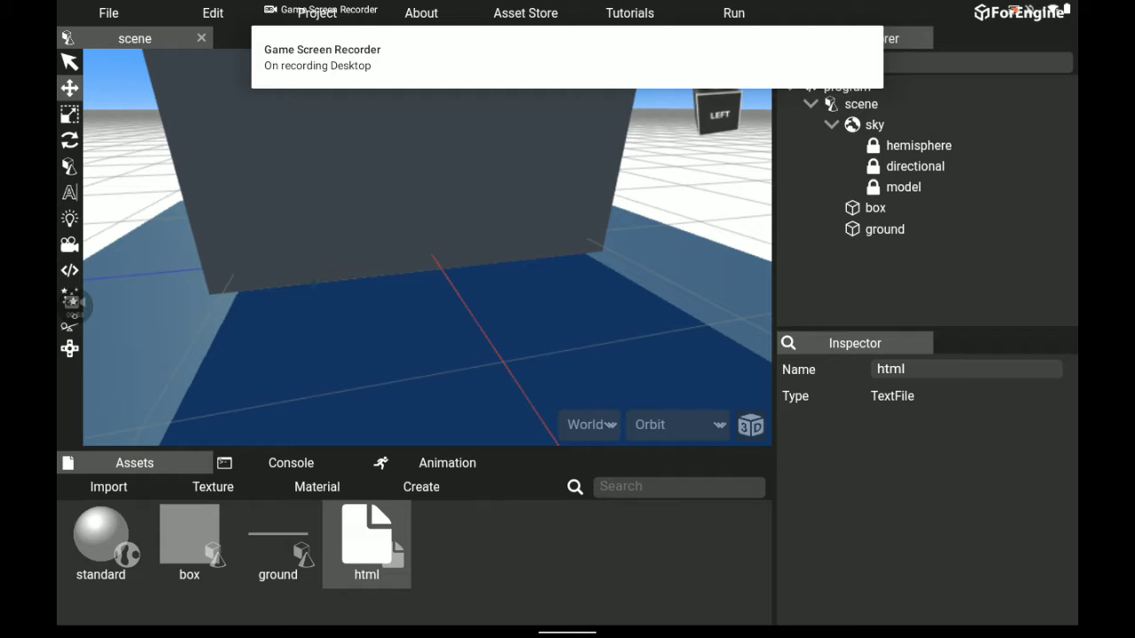
{"action": "left_click_drag", "start_coordinate": [74, 305], "coordinate": [73, 251]}
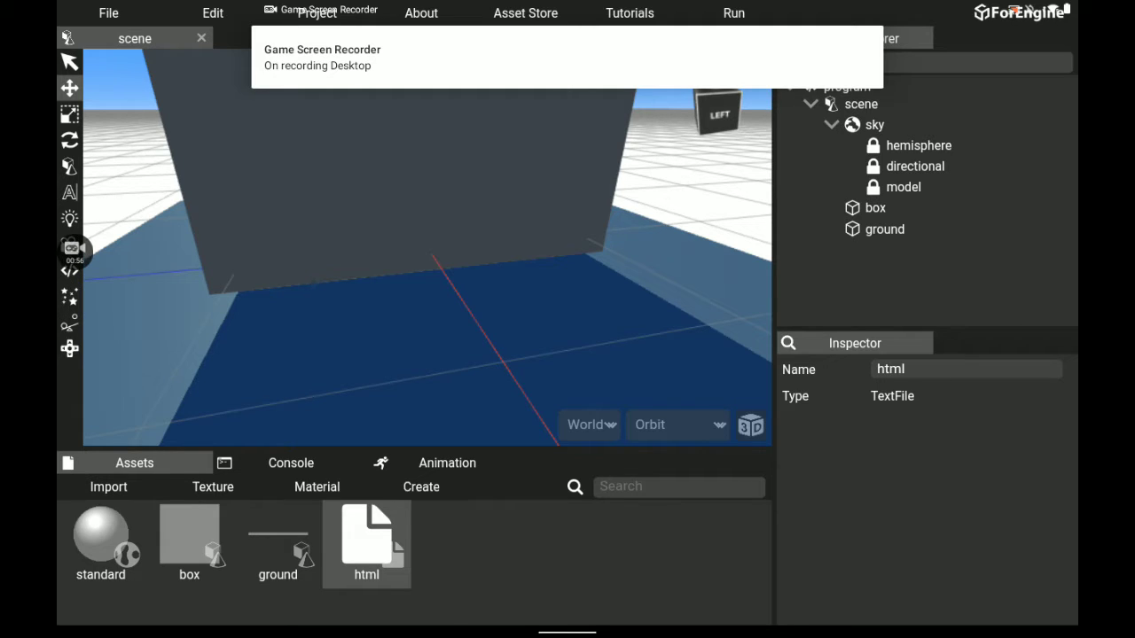
Add a new animation, Animation0, in the Animation tab
{"action": "left_click", "coordinate": [290, 463]}
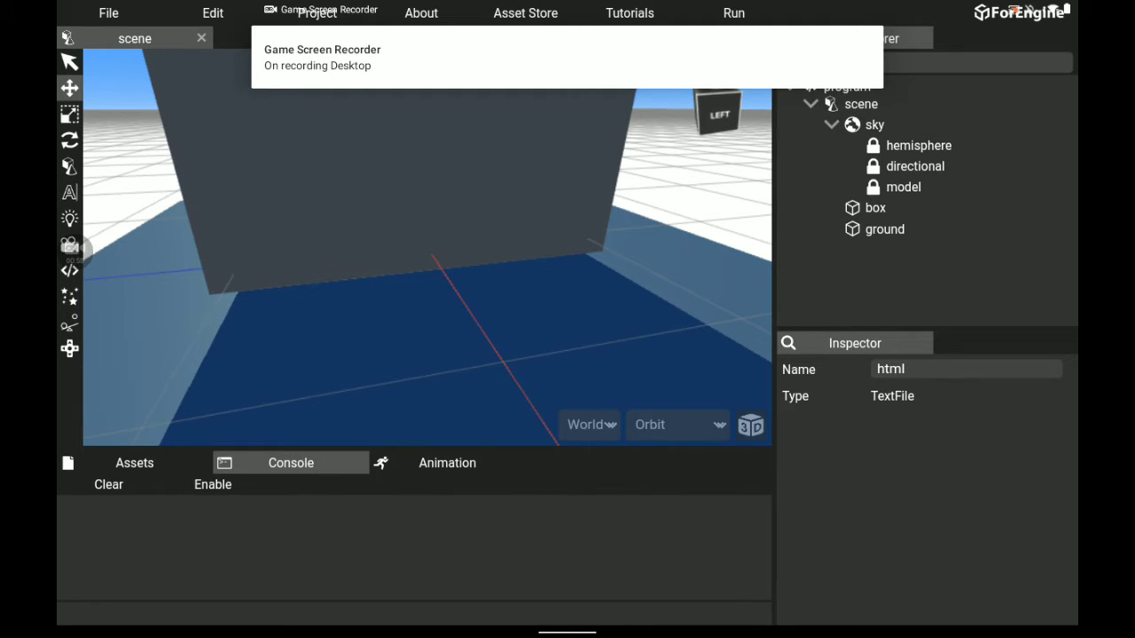
{"action": "left_click", "coordinate": [447, 463]}
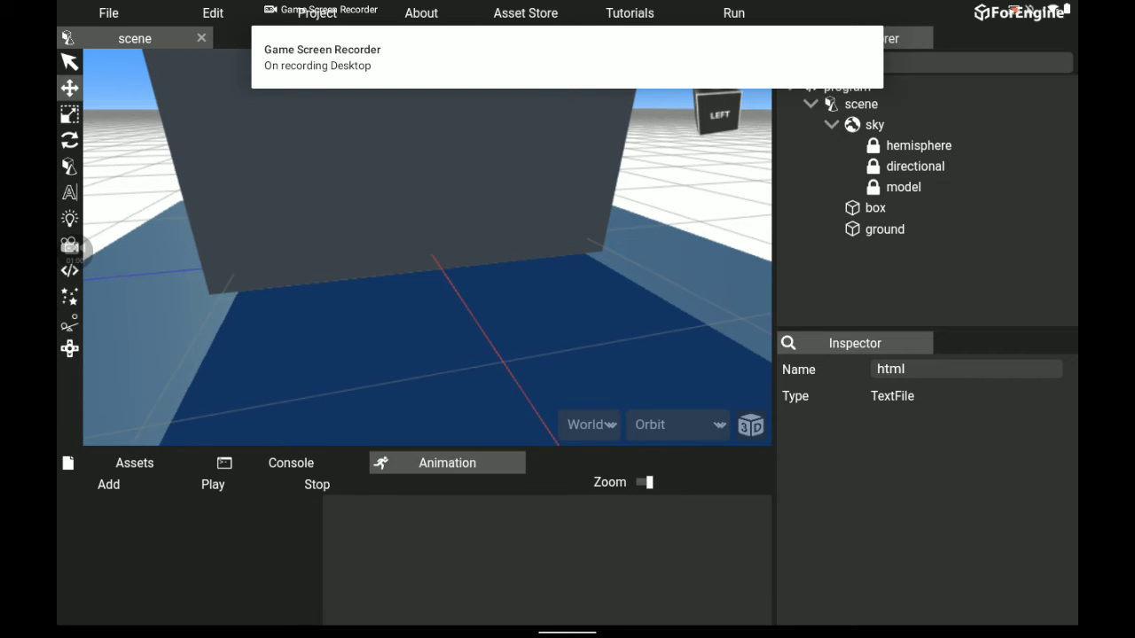
{"action": "left_click", "coordinate": [108, 484]}
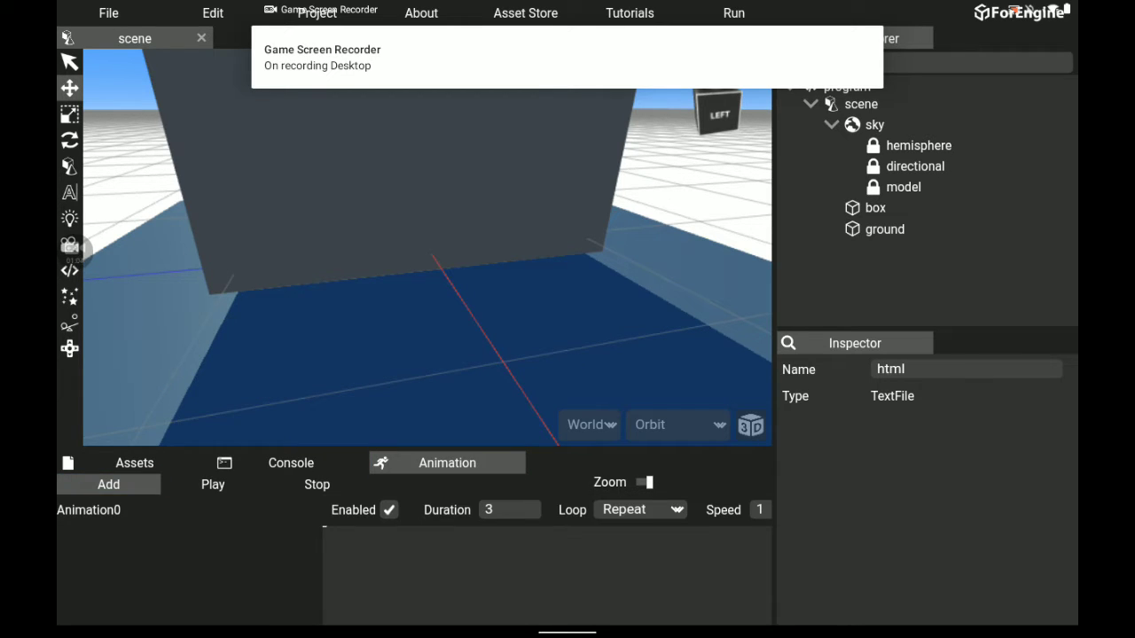
Collapse the sky group in the scene hierarchy and select the ground
{"action": "left_click", "coordinate": [875, 208]}
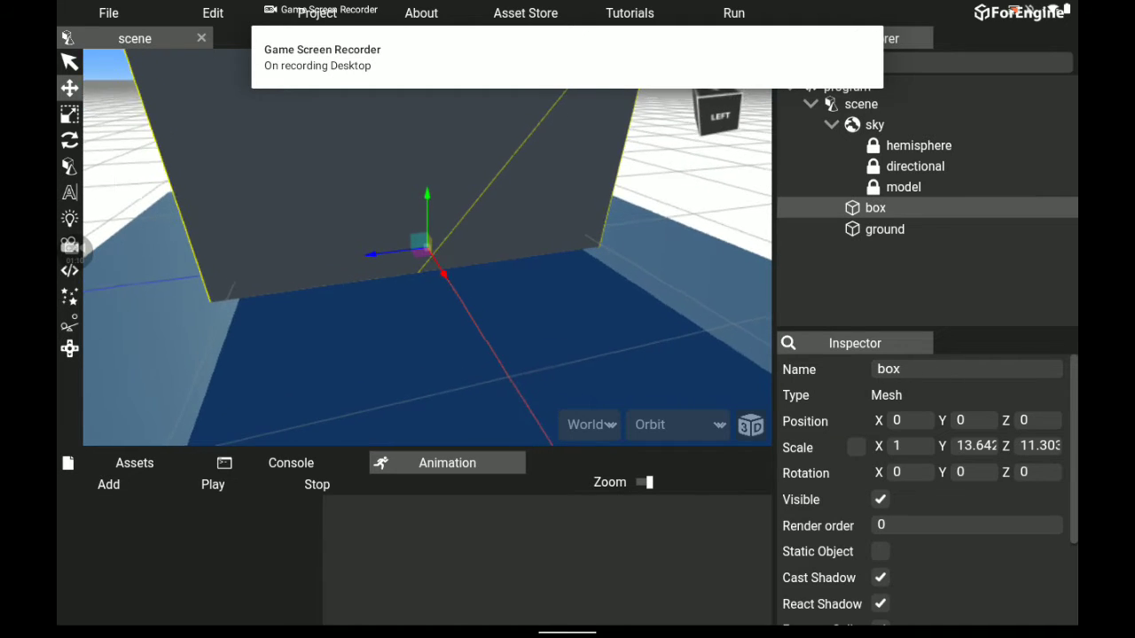
{"action": "left_click", "coordinate": [831, 124]}
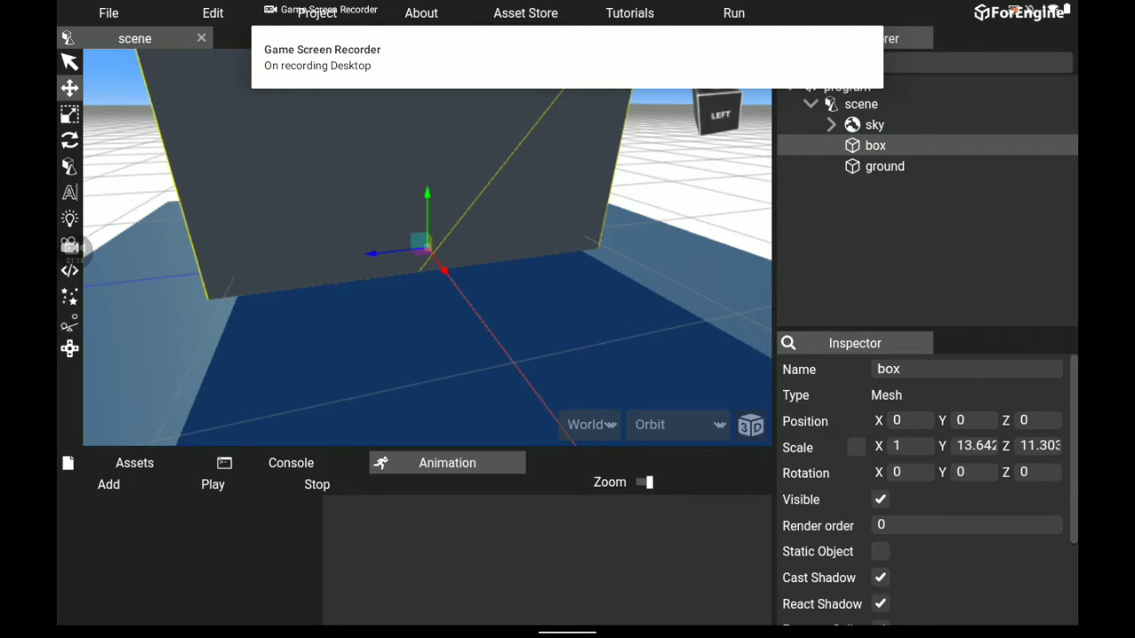
{"action": "left_click", "coordinate": [885, 166]}
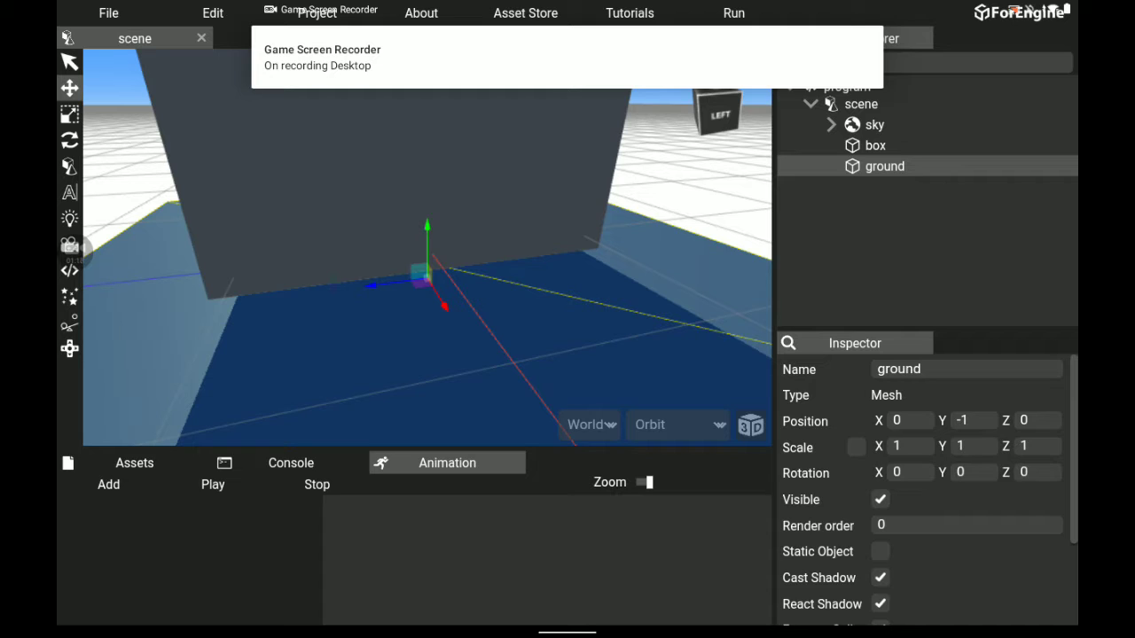
Start importing a plain image Texture from the Assets panel
{"action": "left_click", "coordinate": [135, 463]}
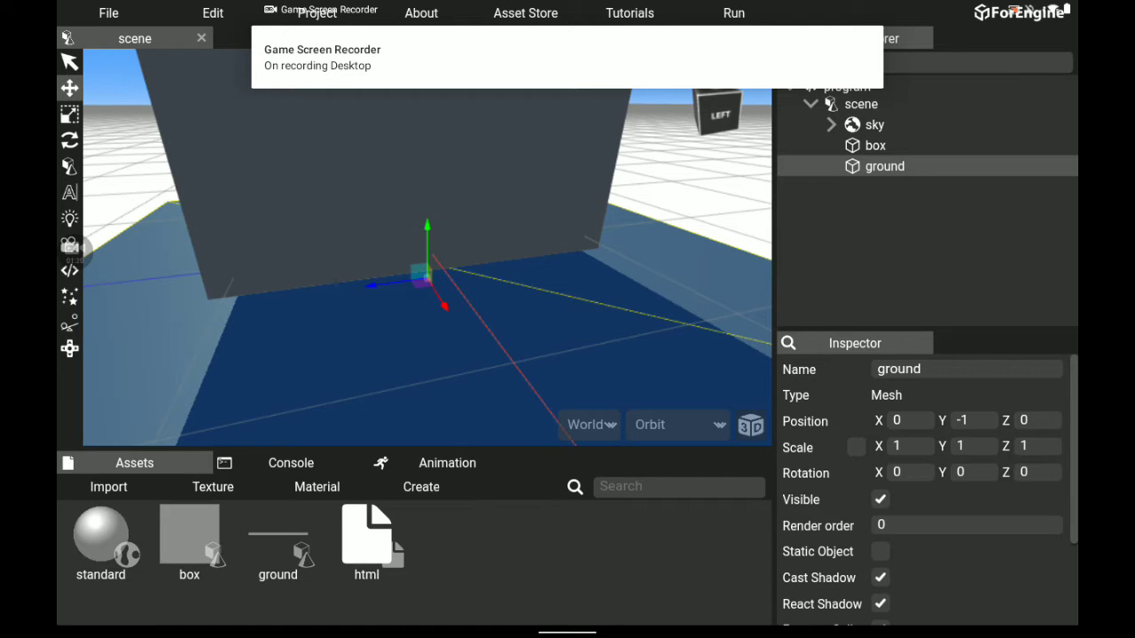
{"action": "left_click", "coordinate": [212, 486]}
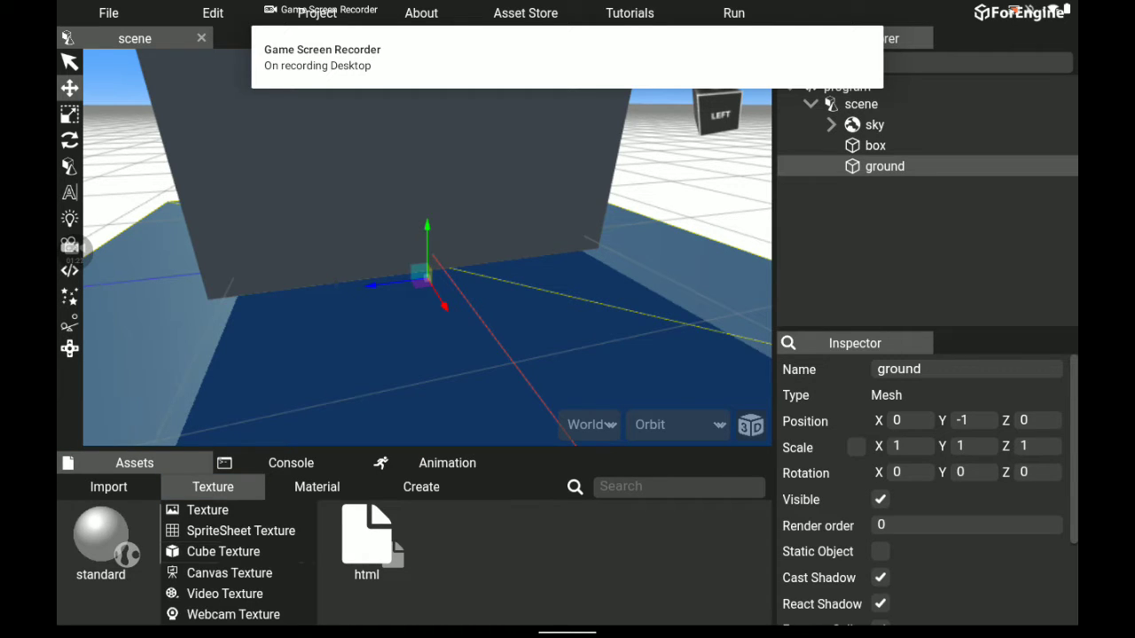
{"action": "left_click", "coordinate": [207, 510]}
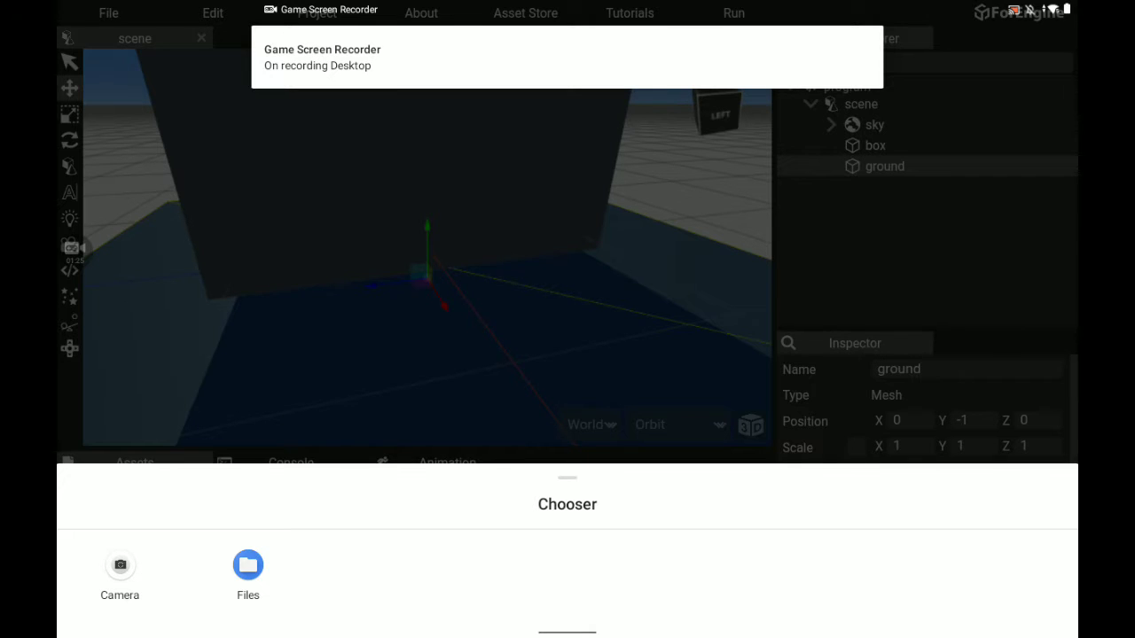
Browse for the screenshot image in Files, then return to the ForEngine editor
{"action": "left_click", "coordinate": [247, 571]}
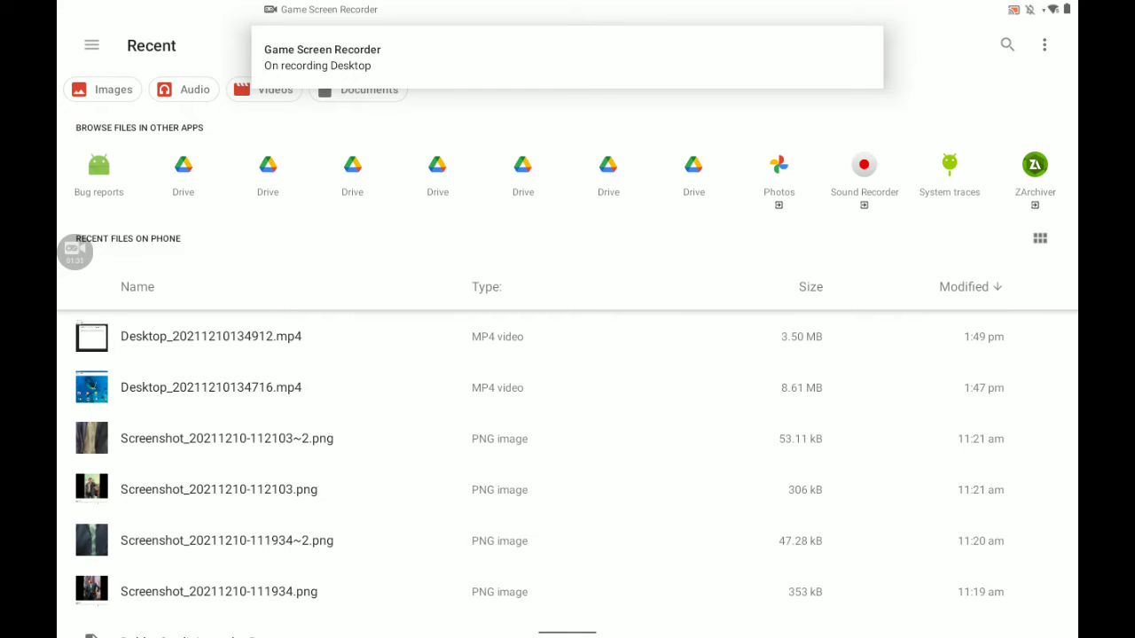
{"action": "key", "text": "Escape"}
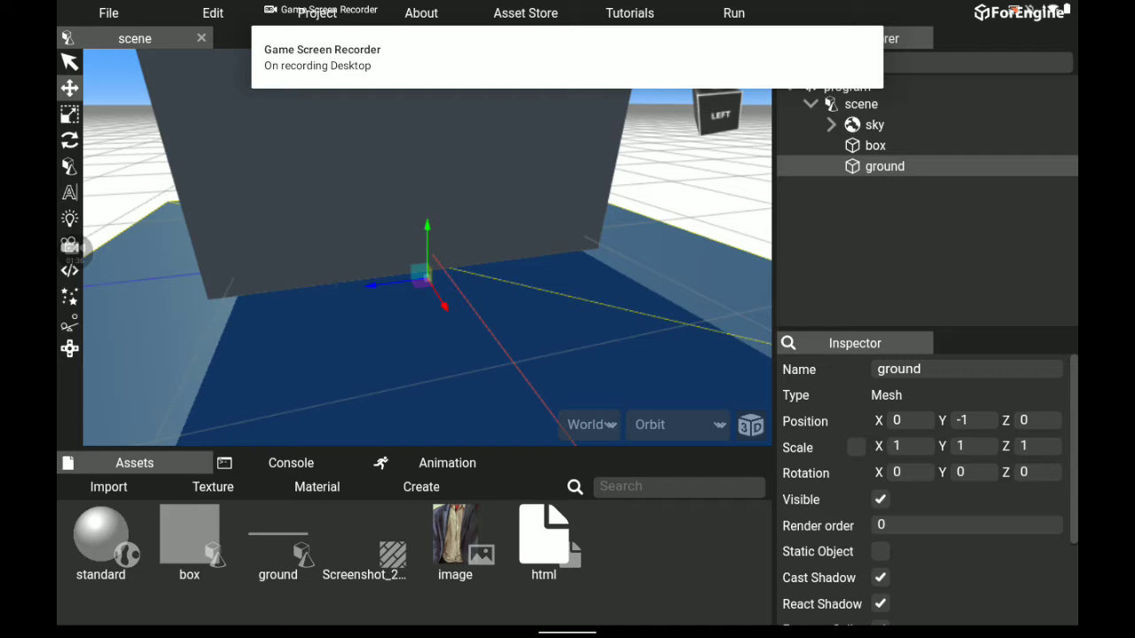
Rename the imported image asset to the pictured character's full name
{"action": "left_click", "coordinate": [455, 541]}
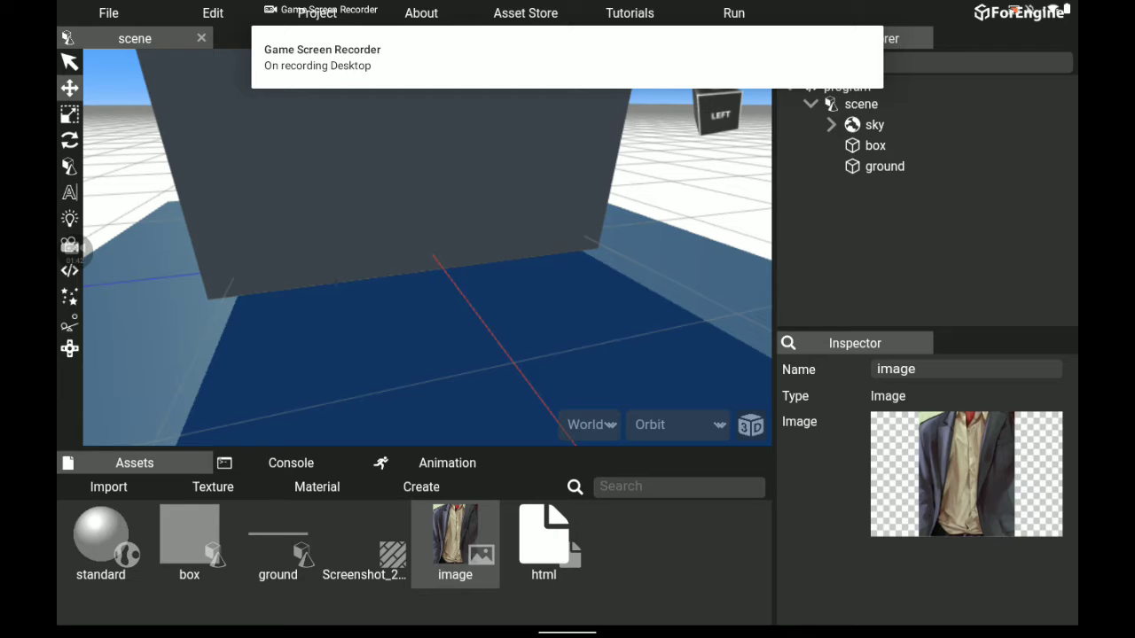
{"action": "left_click", "coordinate": [913, 376]}
{"action": "left_click", "coordinate": [1026, 378]}
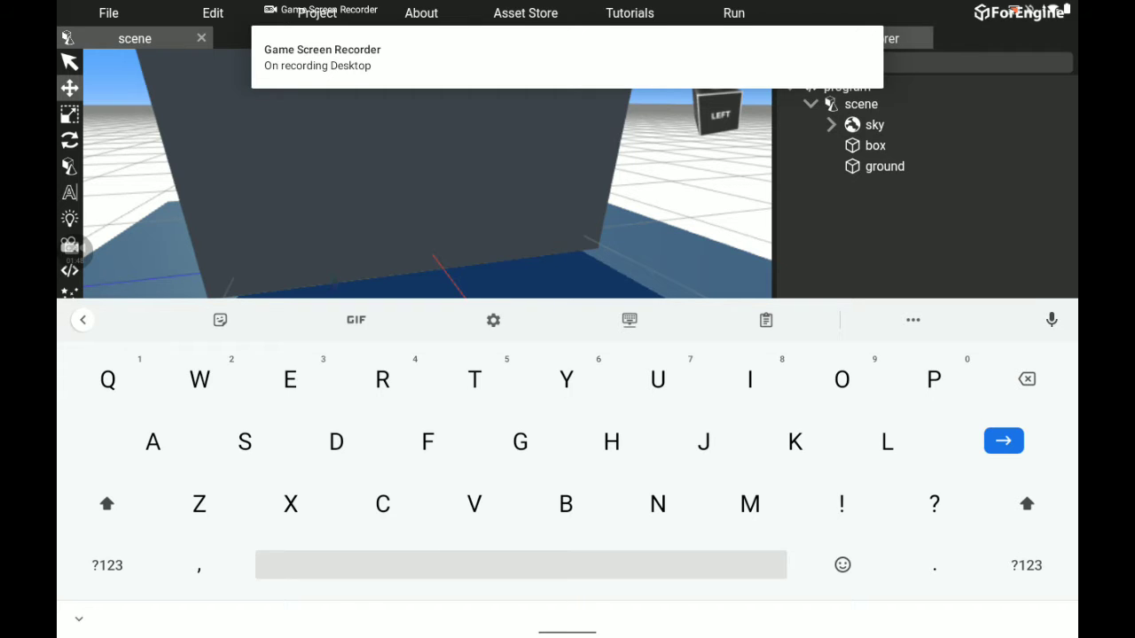
{"action": "type", "text": "S"}
{"action": "key", "text": "BackSpace"}
{"action": "type", "text": "Mich "}
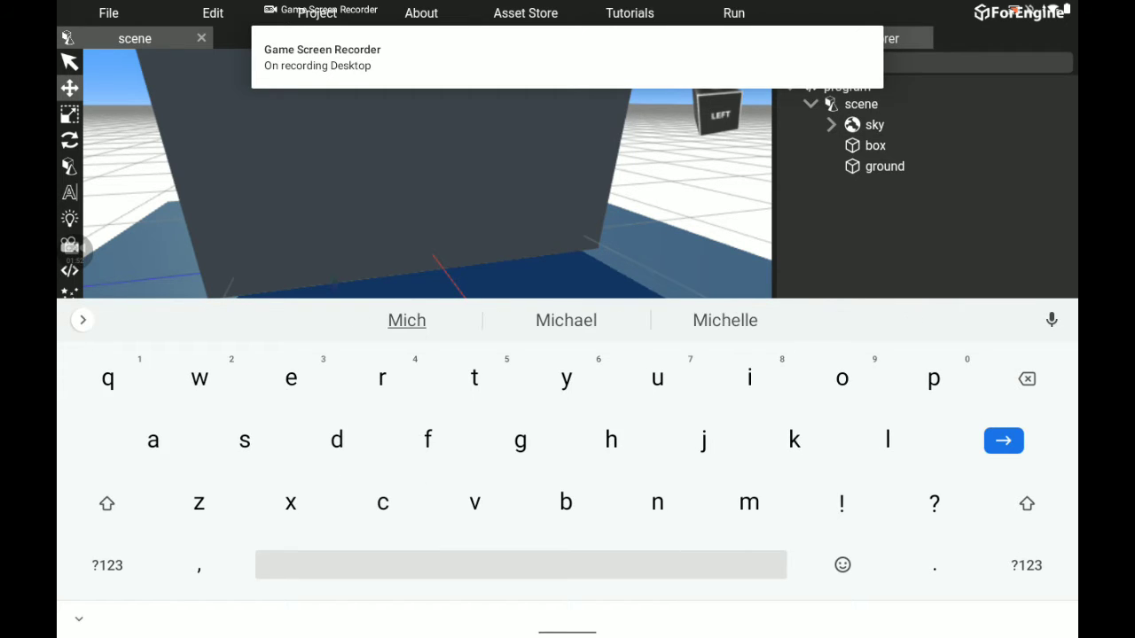
{"action": "type", "text": "d sant"}
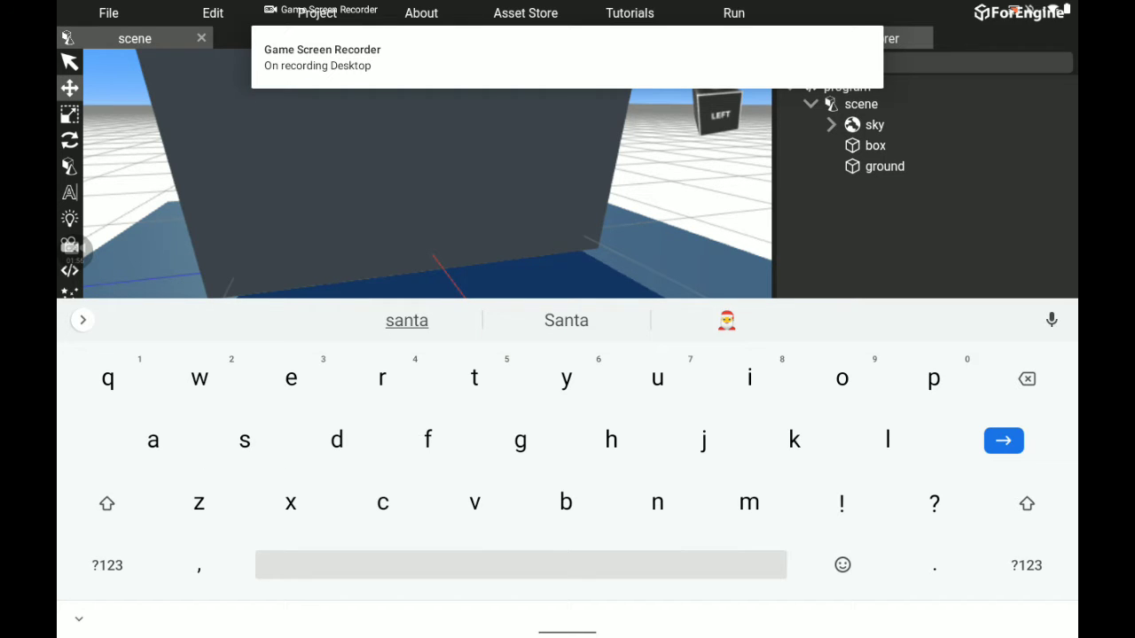
{"action": "key", "text": "Return"}
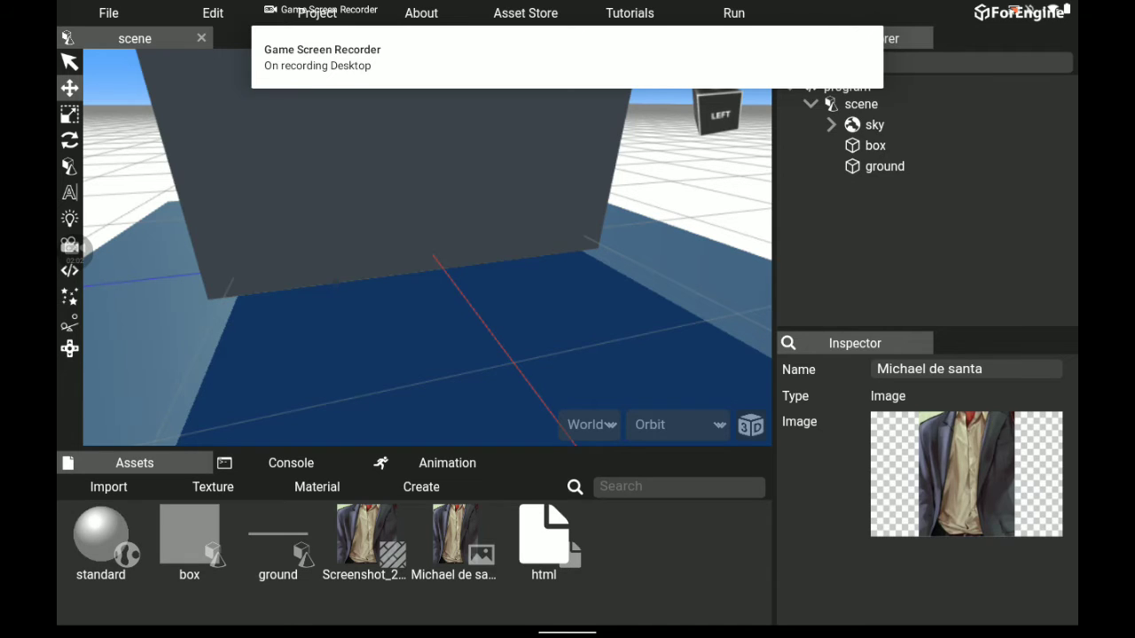
{"action": "left_click", "coordinate": [69, 193]}
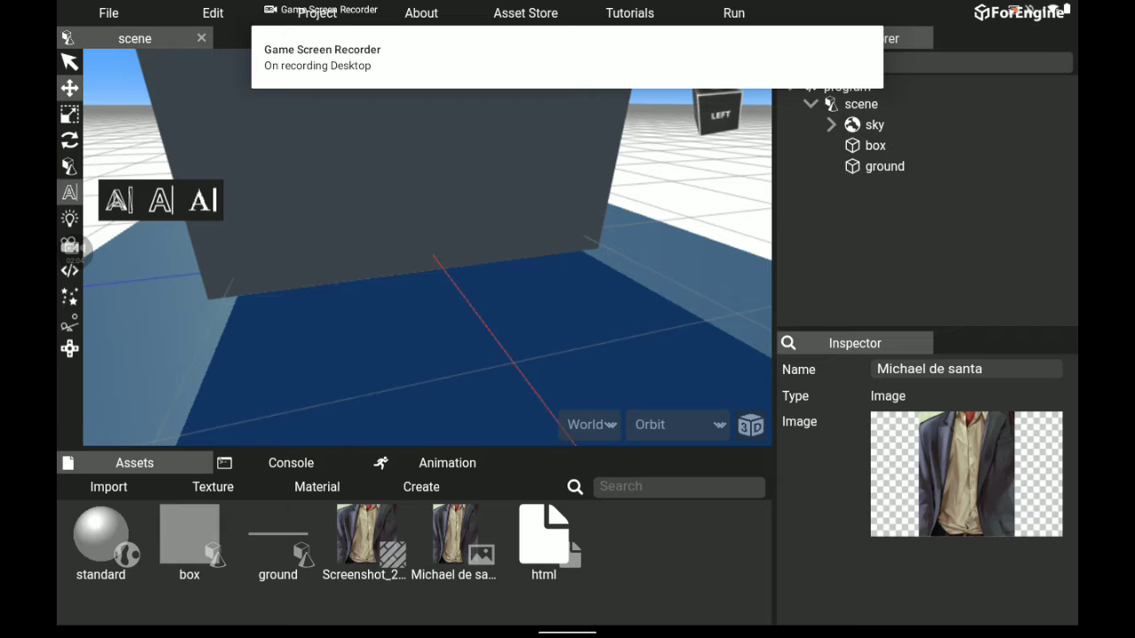
Add a Text Mesh and move it down onto the ground and toward the viewer along X
{"action": "left_click", "coordinate": [160, 200]}
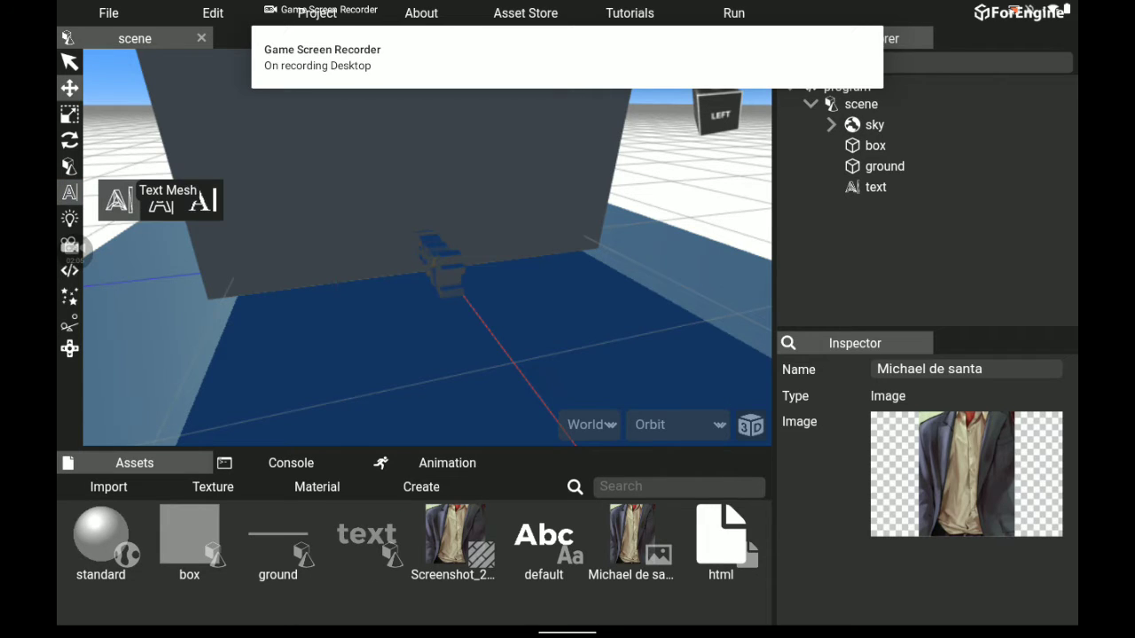
{"action": "left_click", "coordinate": [875, 187]}
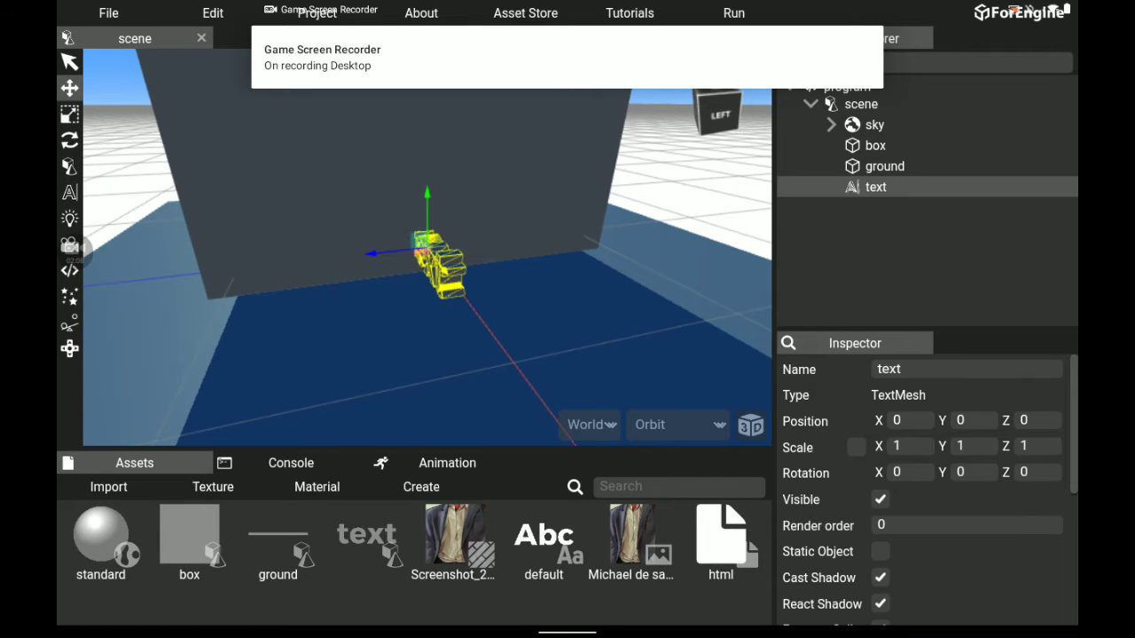
{"action": "mouse_move", "coordinate": [426, 213]}
{"action": "left_mouse_down"}
{"action": "mouse_move", "coordinate": [427, 245]}
{"action": "mouse_move", "coordinate": [426, 202]}
{"action": "left_mouse_up"}
{"action": "left_click_drag", "start_coordinate": [445, 259], "coordinate": [499, 330]}
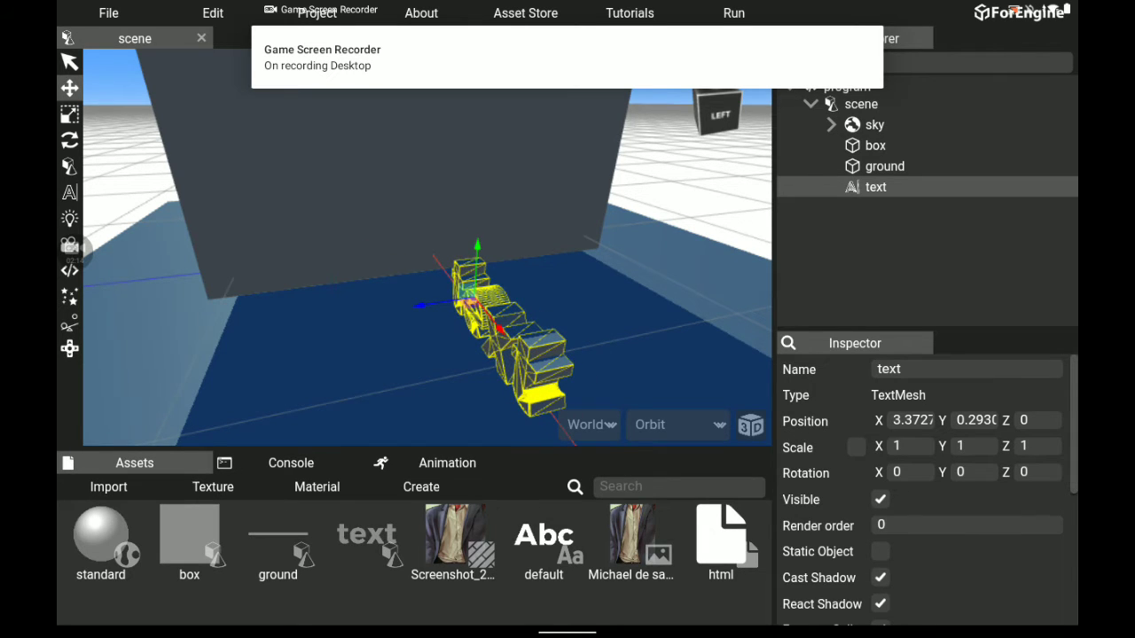
{"action": "left_click", "coordinate": [497, 326]}
Open the html file and erase its template code
{"action": "double_click", "coordinate": [720, 543]}
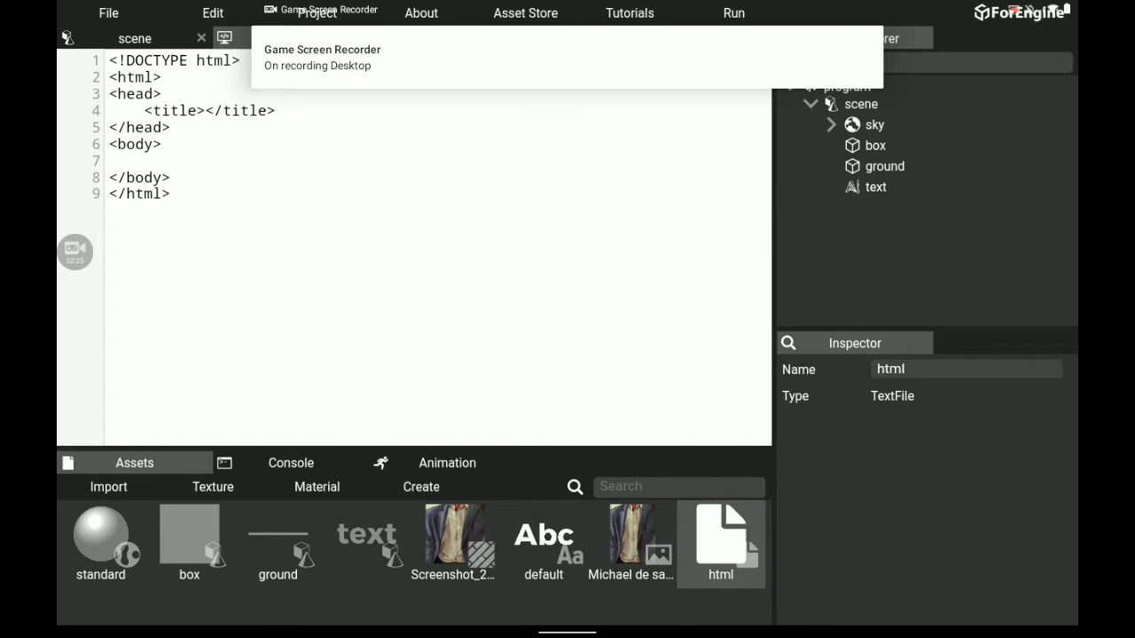
{"action": "left_click", "coordinate": [171, 193]}
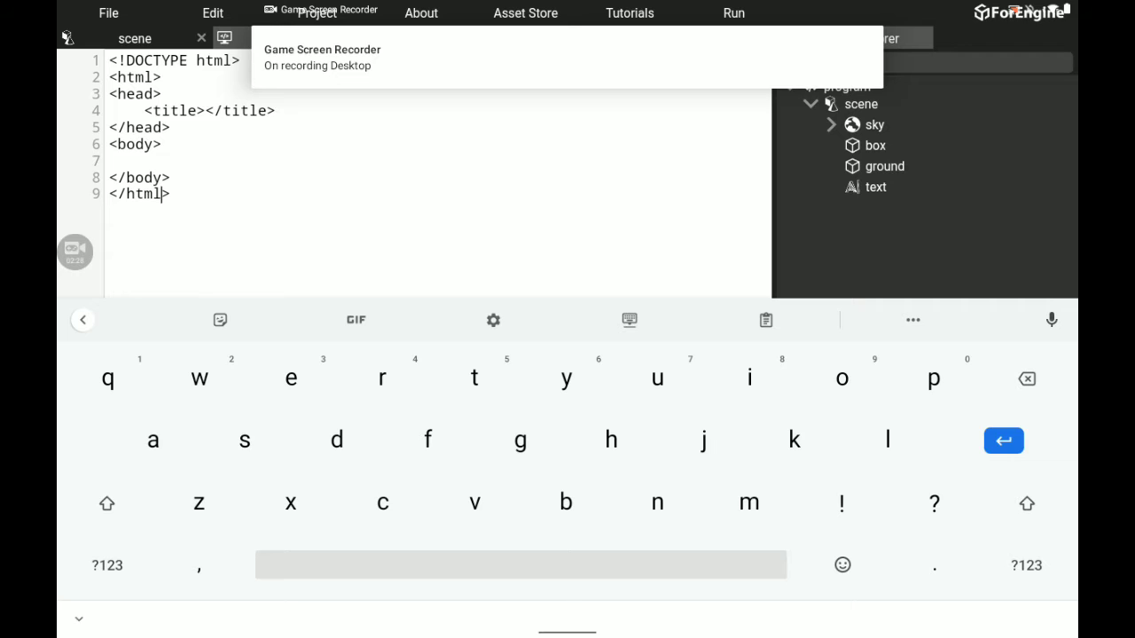
{"action": "key", "text": "BackSpace"}
{"action": "key", "text": "BackSpace"}
{"action": "key", "text": "BackSpace"}
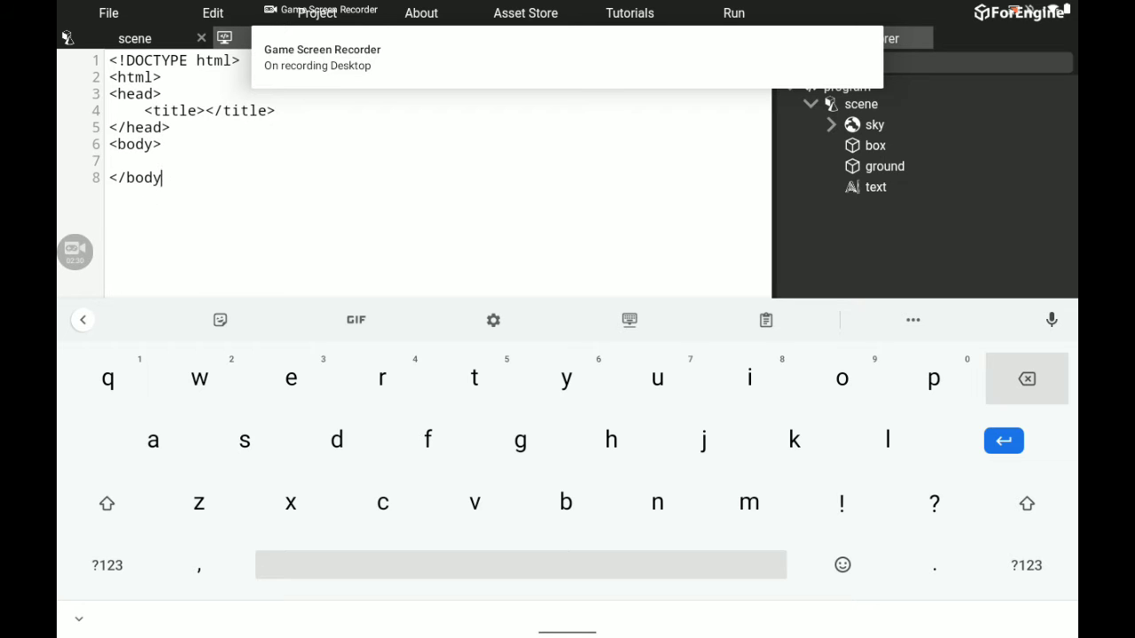
{"action": "key", "text": "BackSpace"}
{"action": "key", "text": "BackSpace"}
{"action": "key", "text": "BackSpace"}
{"action": "key", "text": "BackSpace"}
{"action": "key", "text": "BackSpace"}
{"action": "key", "text": "BackSpace"}
{"action": "key", "text": "BackSpace"}
{"action": "key", "text": "BackSpace"}
{"action": "key", "text": "BackSpace"}
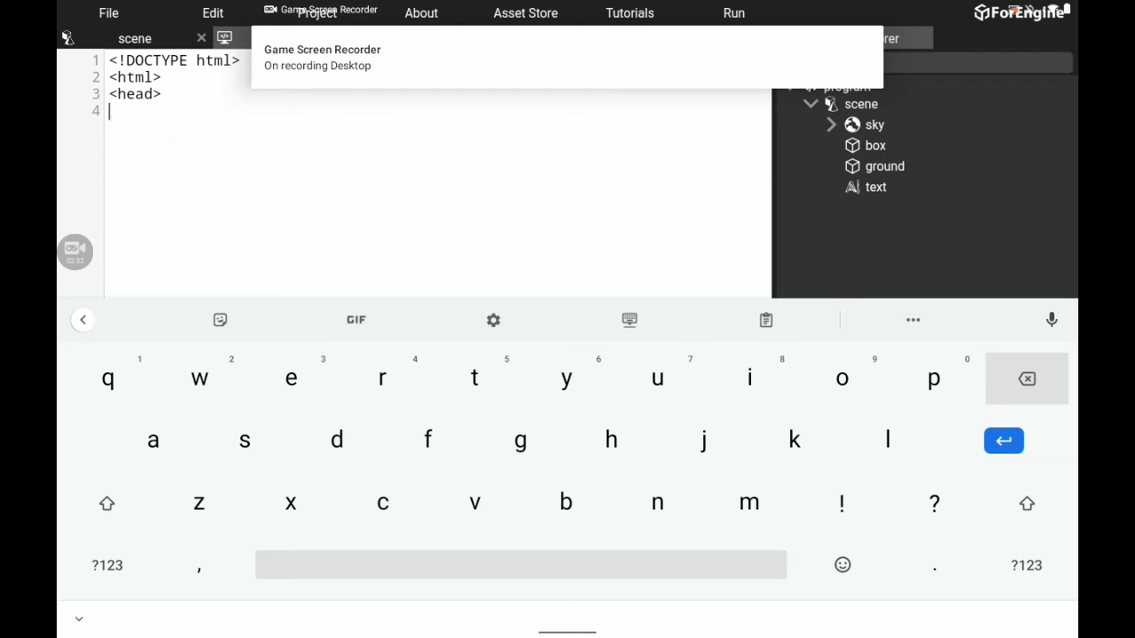
{"action": "key", "text": "BackSpace"}
{"action": "key", "text": "BackSpace"}
{"action": "key", "text": "BackSpace"}
{"action": "key", "text": "BackSpace"}
{"action": "key", "text": "BackSpace"}
{"action": "key", "text": "BackSpace"}
{"action": "key", "text": "BackSpace"}
{"action": "key", "text": "BackSpace"}
{"action": "key", "text": "BackSpace"}
{"action": "key", "text": "BackSpace"}
{"action": "key", "text": "BackSpace"}
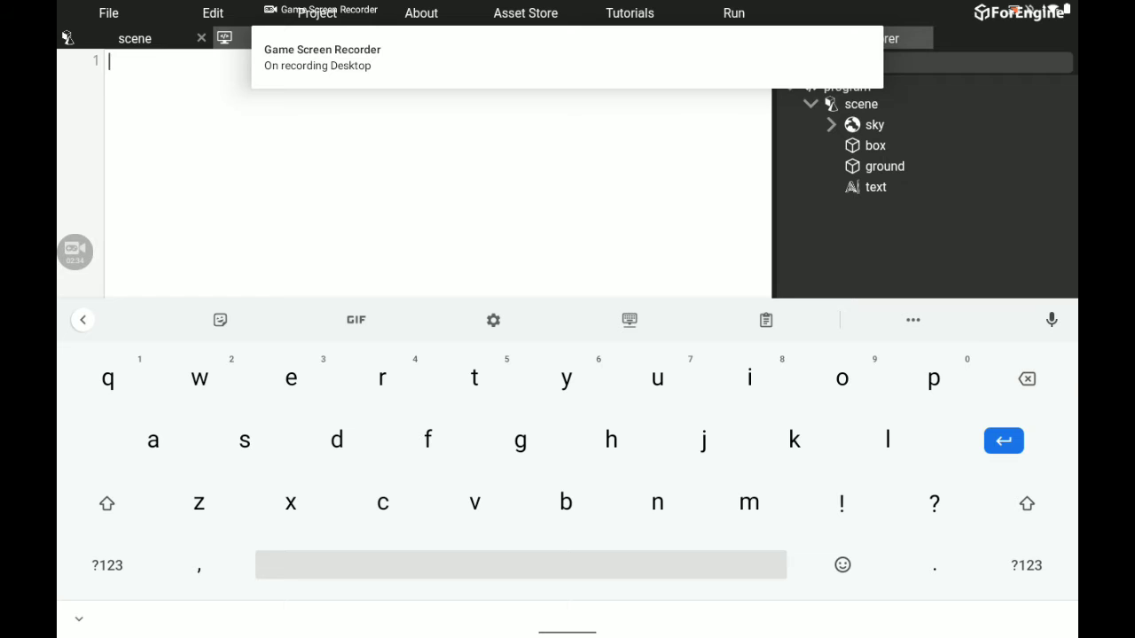
Type a mode{enter} line, a teleport(123.8… call, and begin a third line with draw
{"action": "type", "text": "mode"}
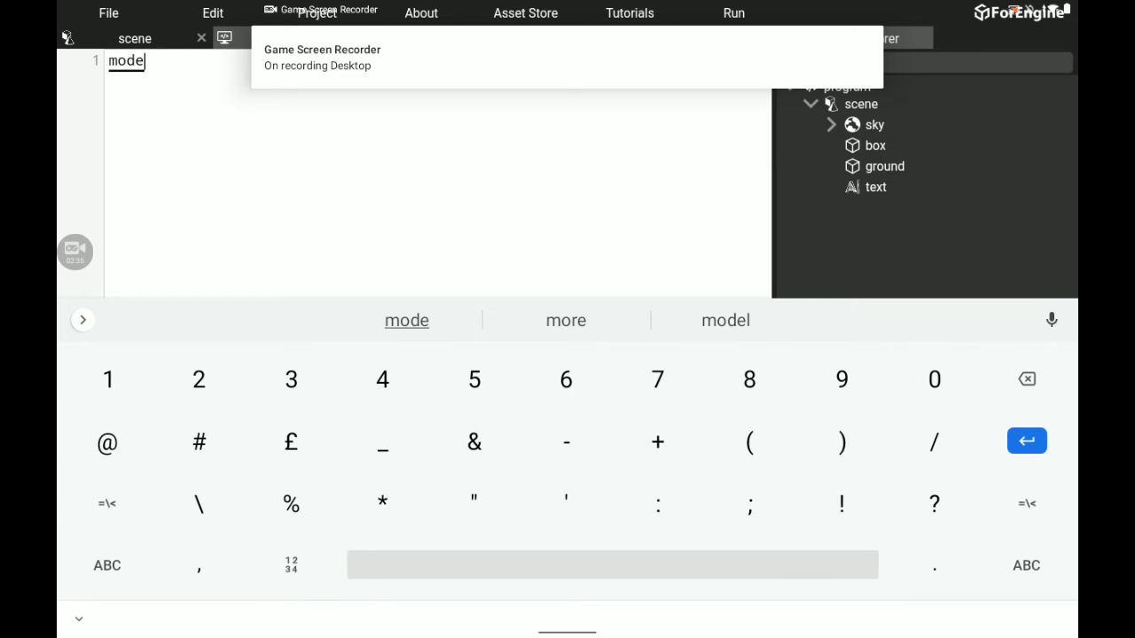
{"action": "type", "text": "{enter"}
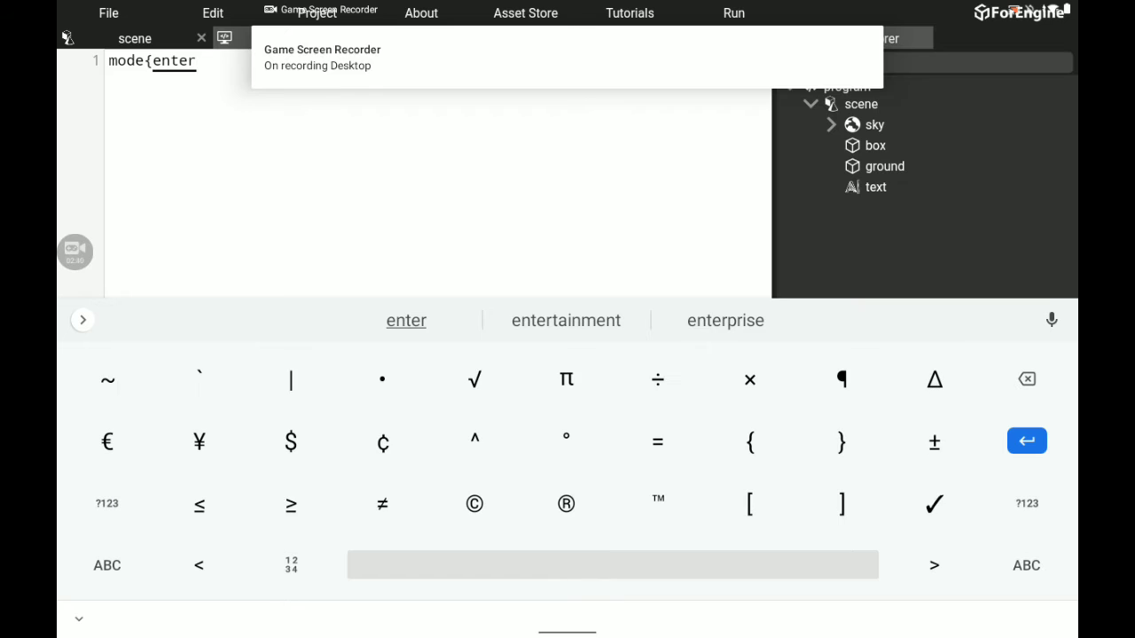
{"action": "type", "text": "}"}
{"action": "key", "text": "Return"}
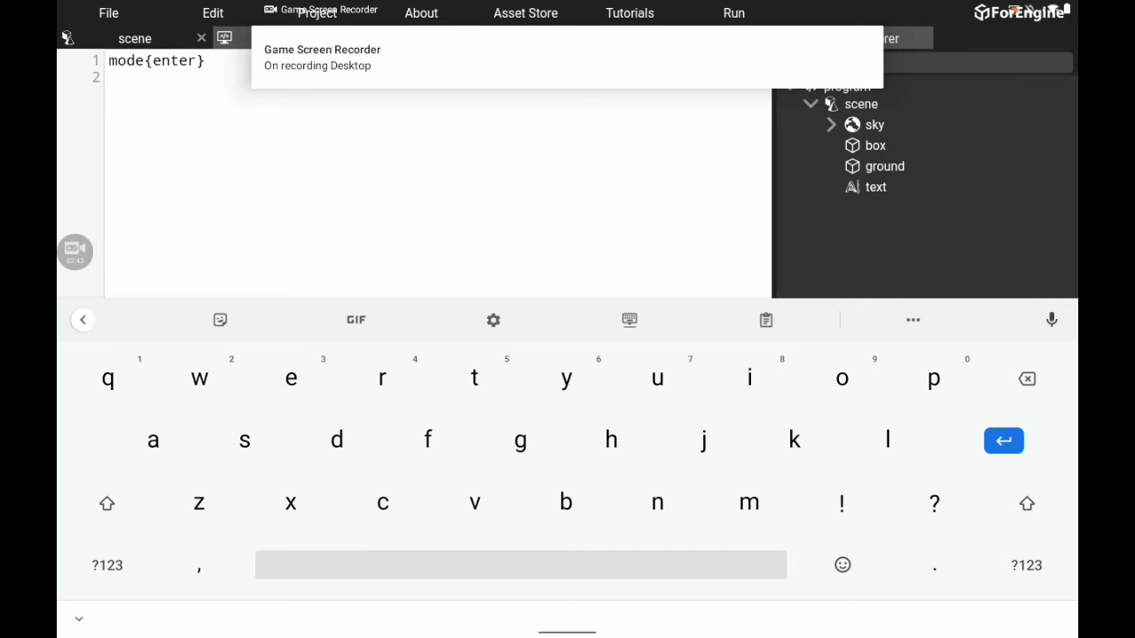
{"action": "type", "text": "teleport"}
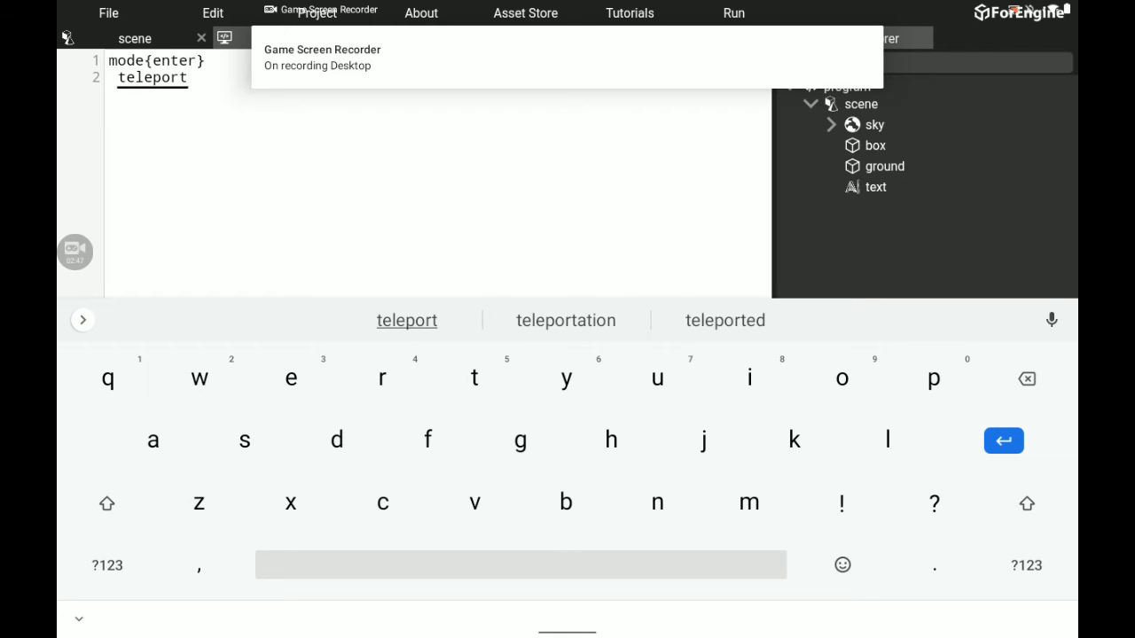
{"action": "left_click", "coordinate": [107, 565]}
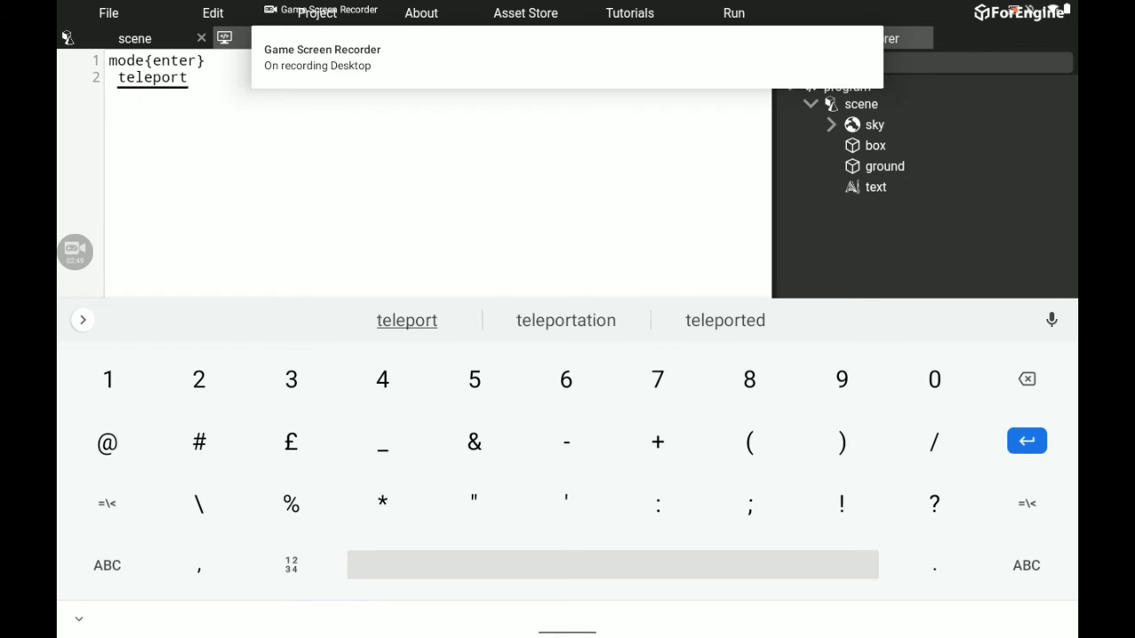
{"action": "type", "text": "(123"}
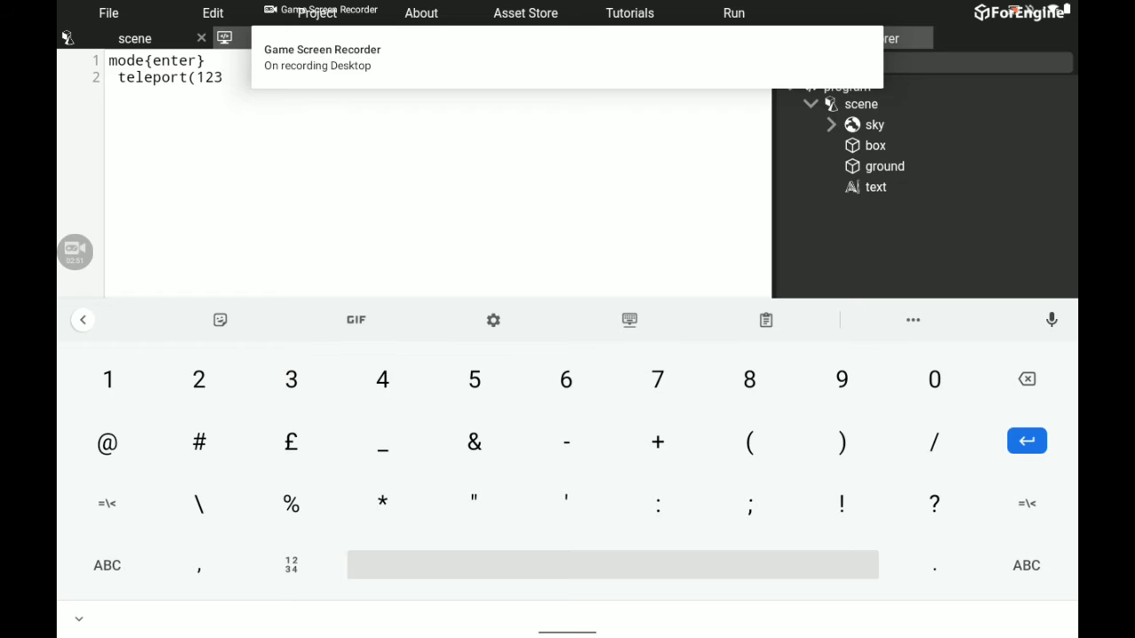
{"action": "type", "text": ".8"}
{"action": "type", "text": "."}
{"action": "type", "text": ","}
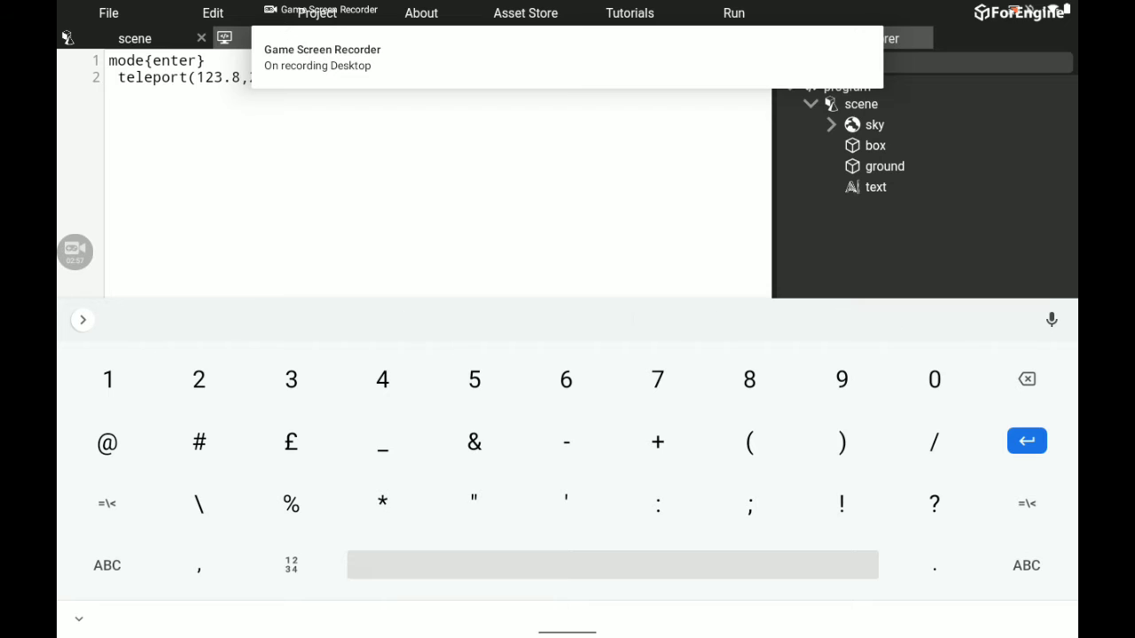
{"action": "type", "text": "3"}
{"action": "type", "text": "9"}
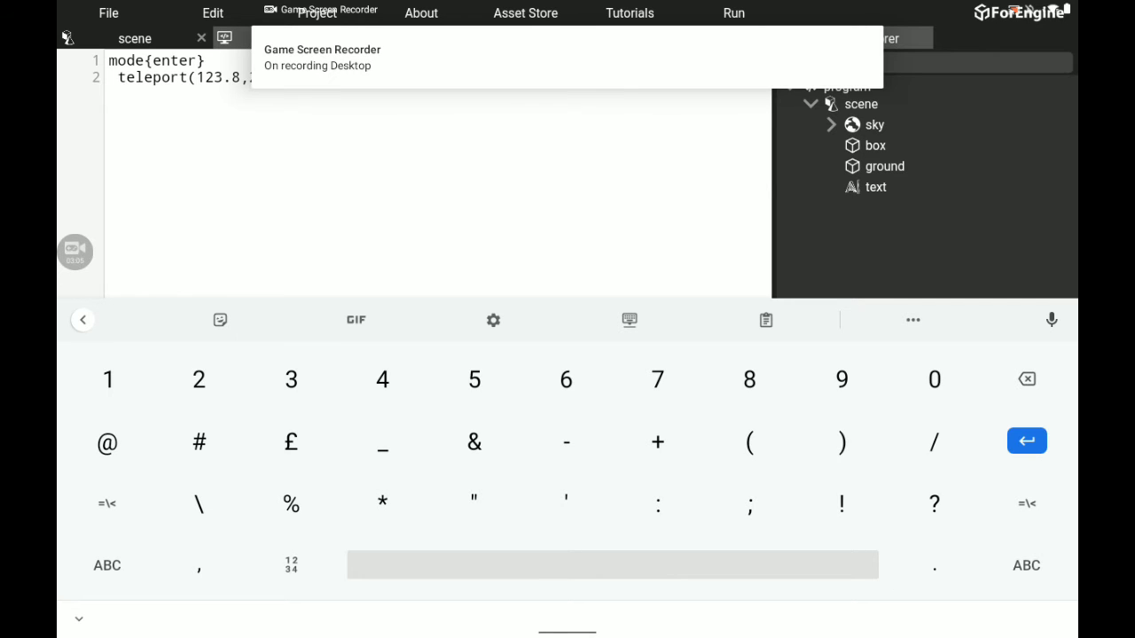
{"action": "key", "text": "Return"}
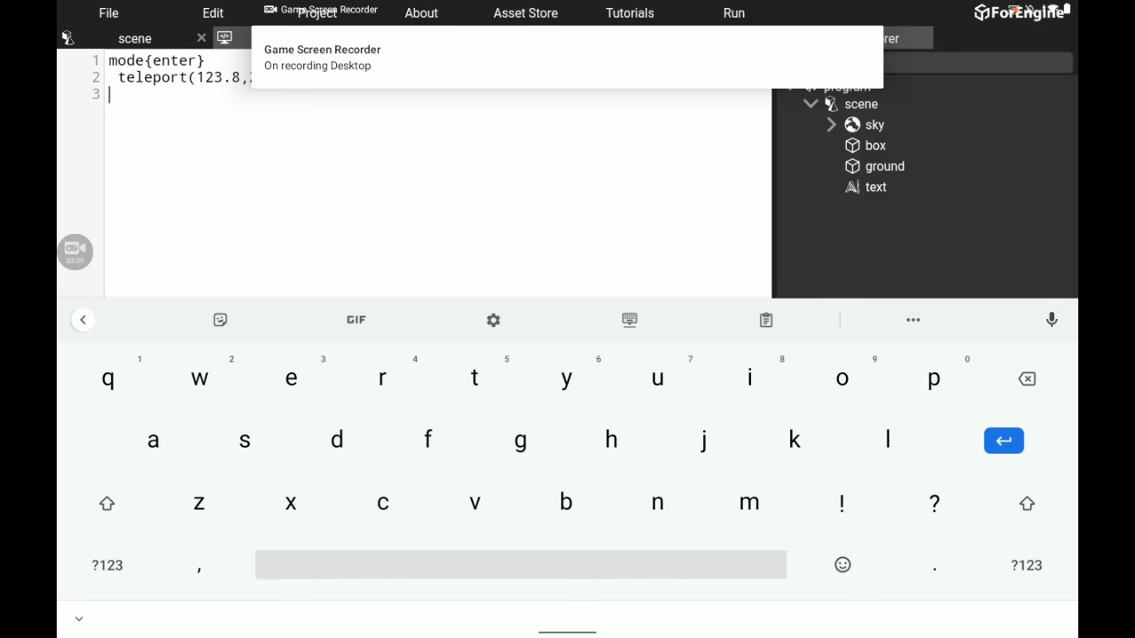
{"action": "type", "text": "draw"}
Extend the third line to draw{halo} and remove the stray empty line after it
{"action": "left_click", "coordinate": [107, 565]}
{"action": "left_click", "coordinate": [107, 504]}
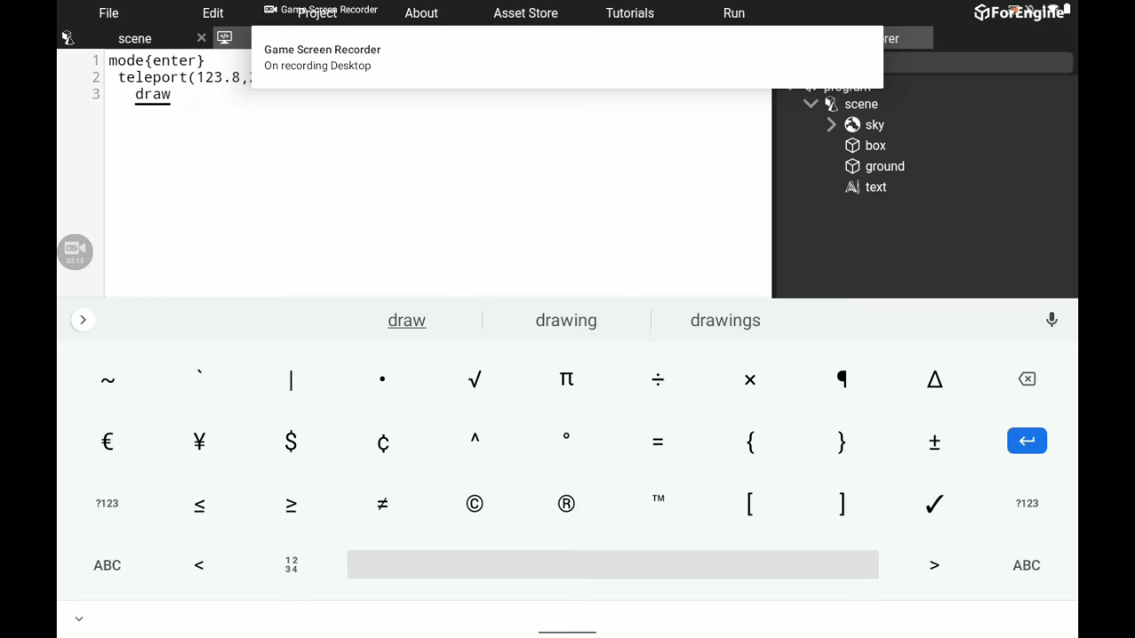
{"action": "type", "text": "{"}
{"action": "left_click", "coordinate": [107, 565]}
{"action": "type", "text": "halo"}
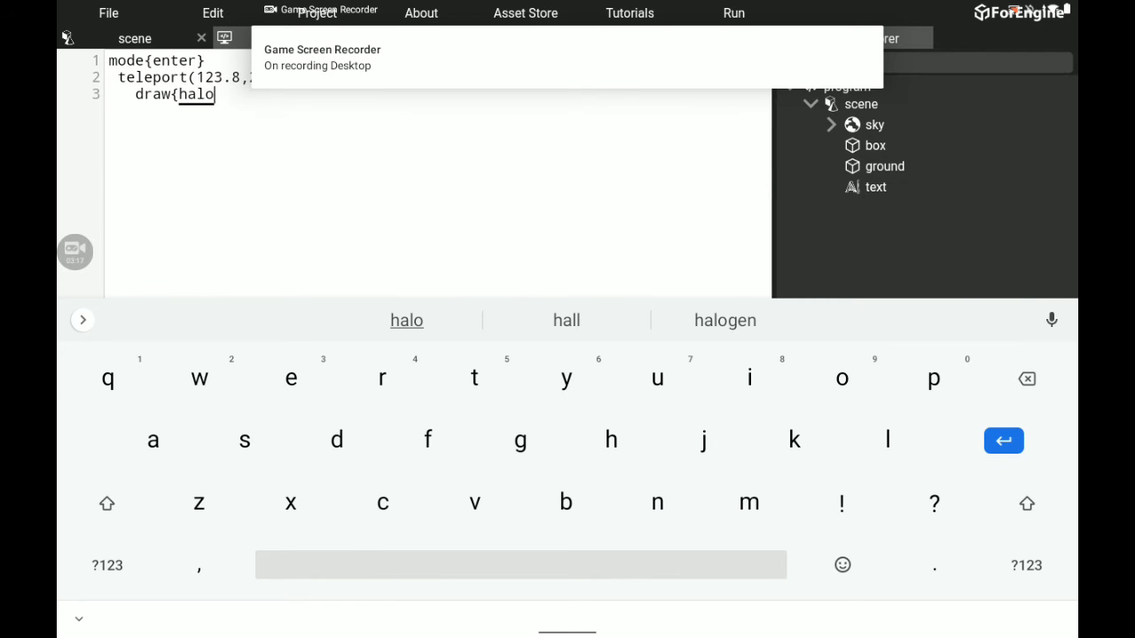
{"action": "left_click", "coordinate": [107, 566]}
{"action": "left_click", "coordinate": [107, 503]}
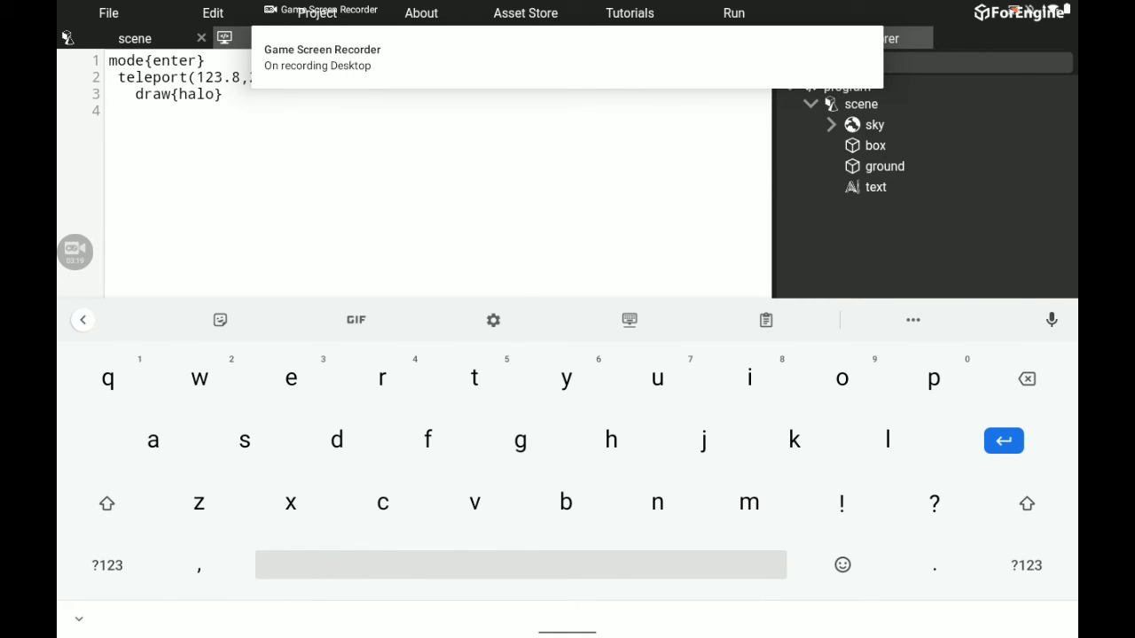
{"action": "key", "text": "BackSpace"}
Append ("start") so the third line reads draw{halo}("start")
{"action": "left_click", "coordinate": [107, 565]}
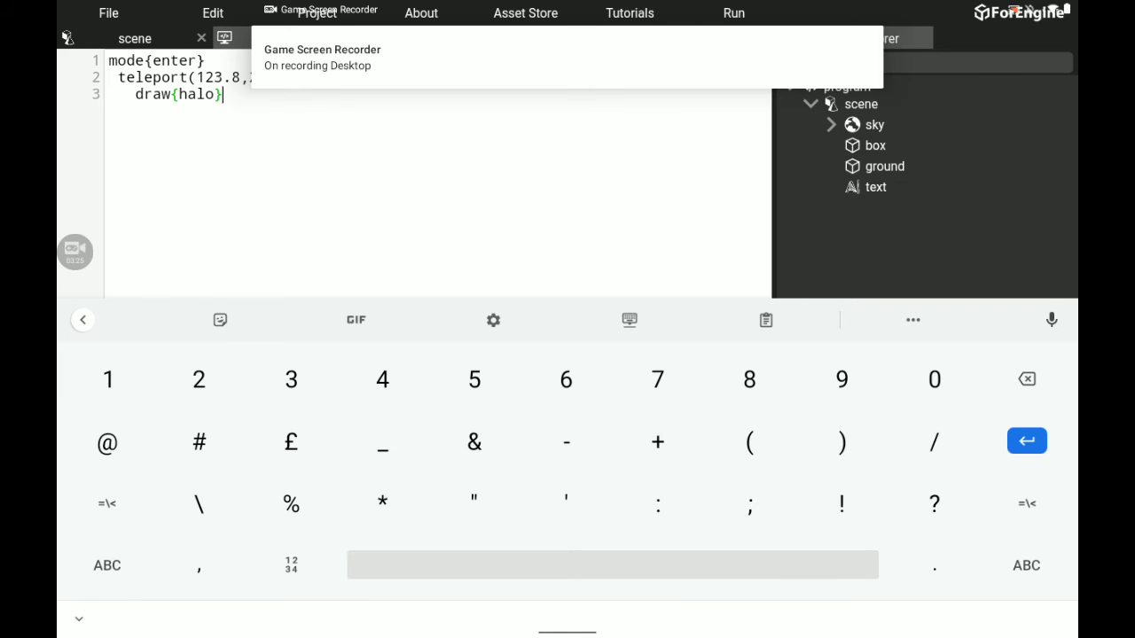
{"action": "left_click", "coordinate": [107, 503]}
{"action": "left_click", "coordinate": [108, 565]}
{"action": "left_click", "coordinate": [107, 565]}
{"action": "type", "text": "("}
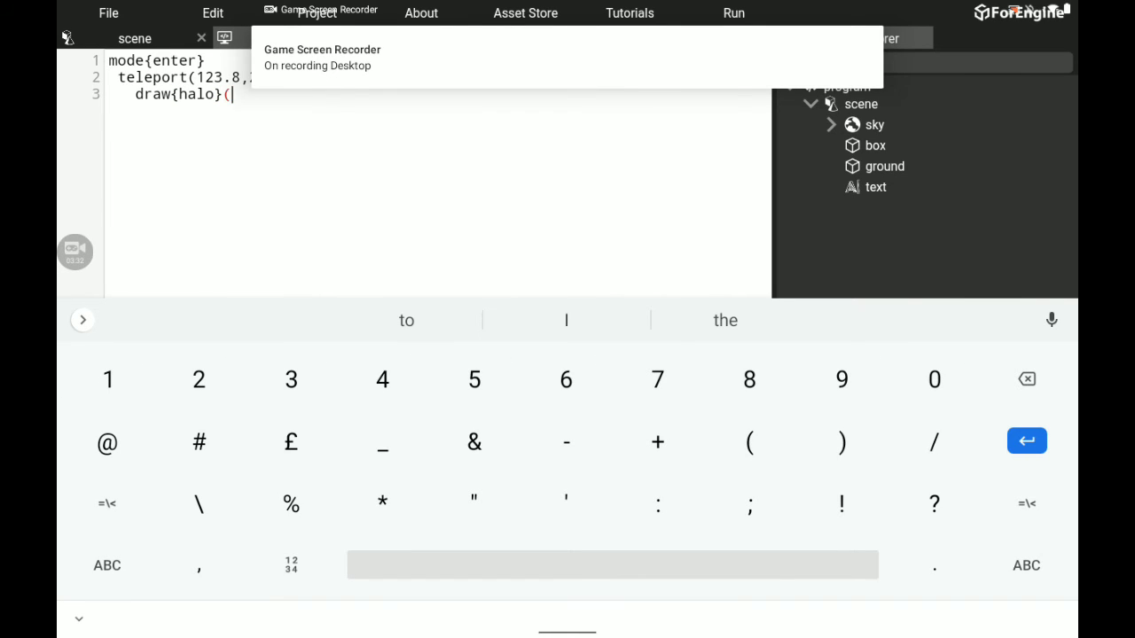
{"action": "type", "text": "\"\")"}
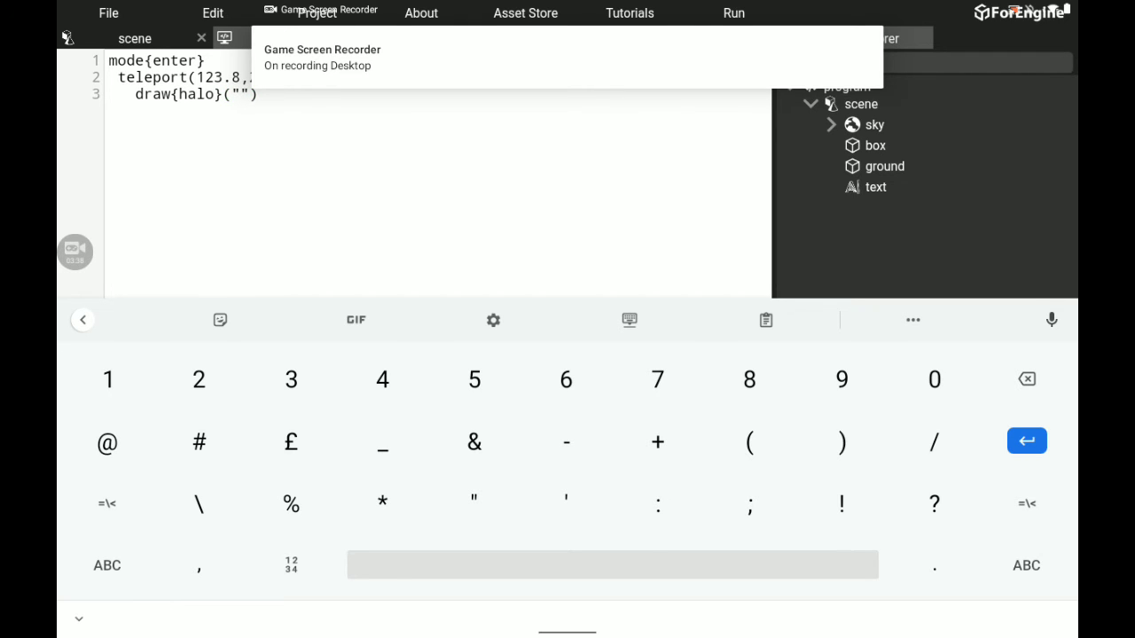
{"action": "type", "text": "start"}
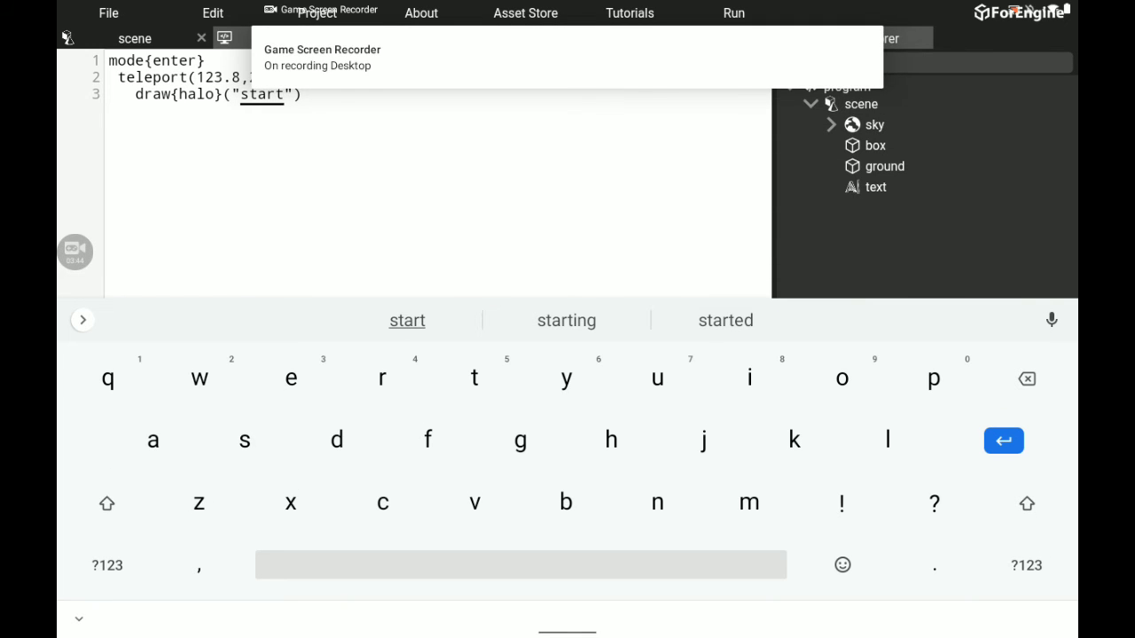
{"action": "key", "text": "Return"}
{"action": "key", "text": "BackSpace"}
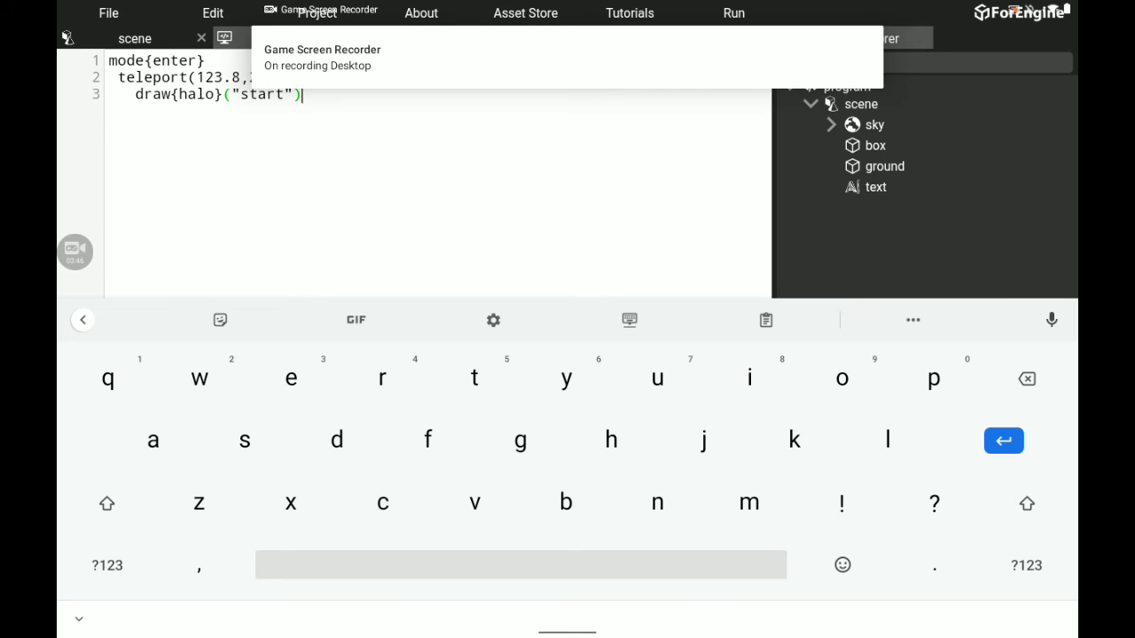
{"action": "left_click", "coordinate": [79, 619]}
Inspect the html file asset, then show the box geometry asset in the Inspector
{"action": "left_click", "coordinate": [875, 187]}
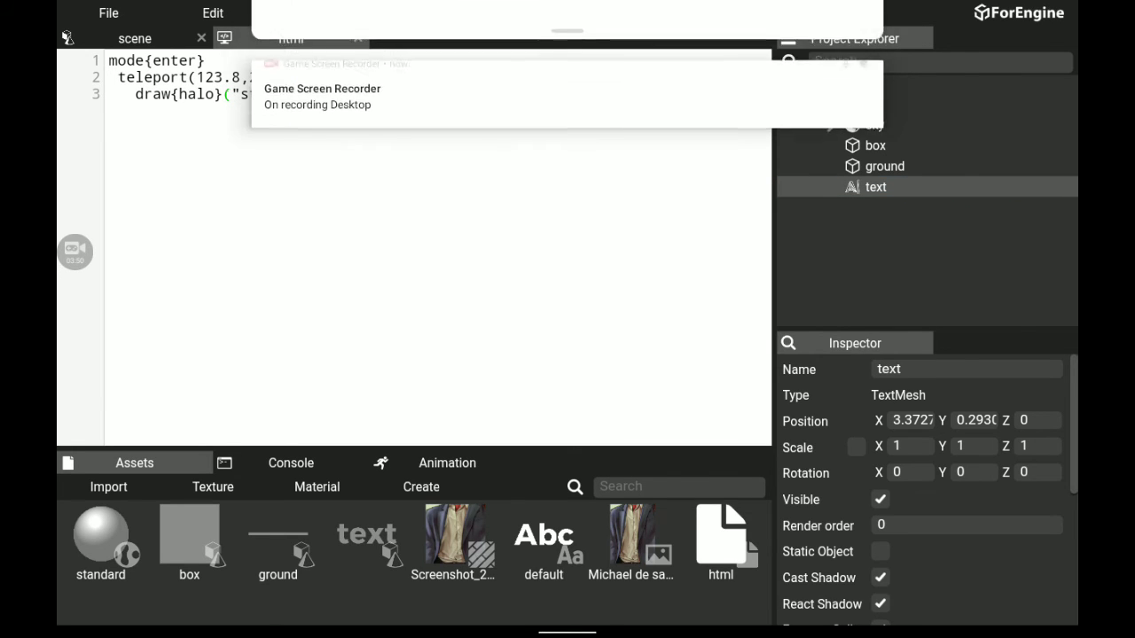
{"action": "left_click", "coordinate": [721, 543]}
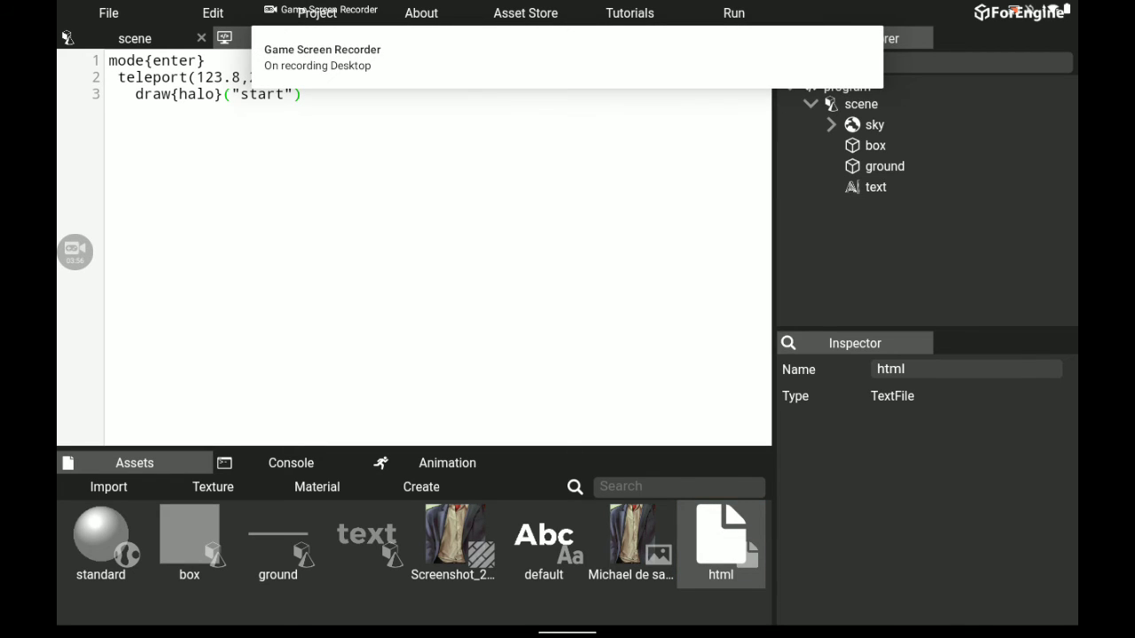
{"action": "left_click", "coordinate": [188, 542]}
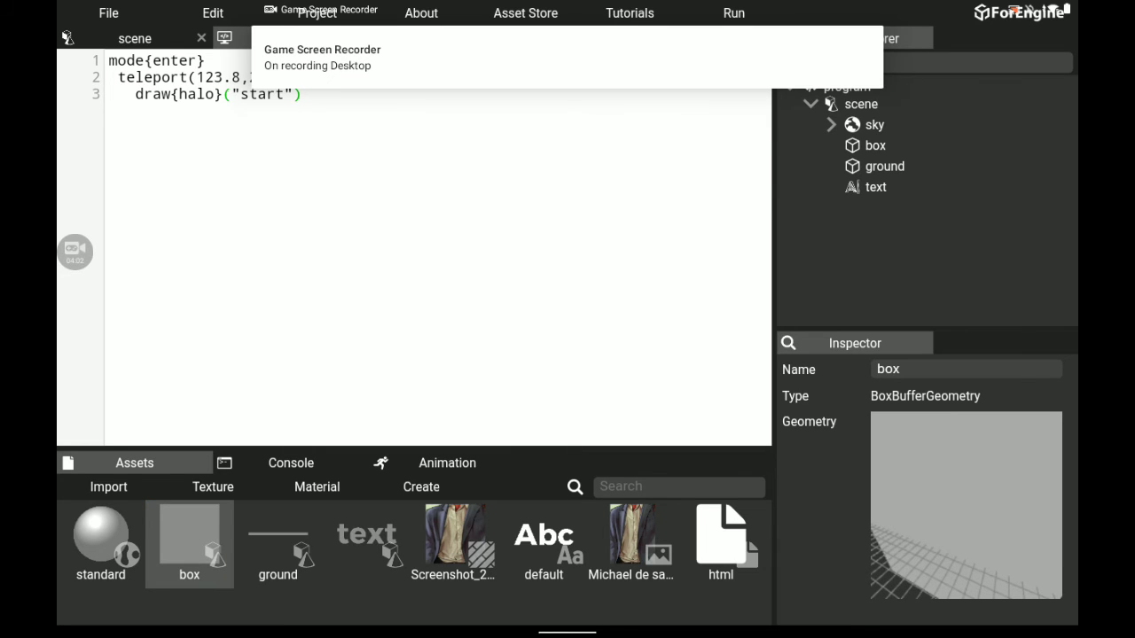
{"action": "left_click_drag", "start_coordinate": [567, 53], "coordinate": [567, 150]}
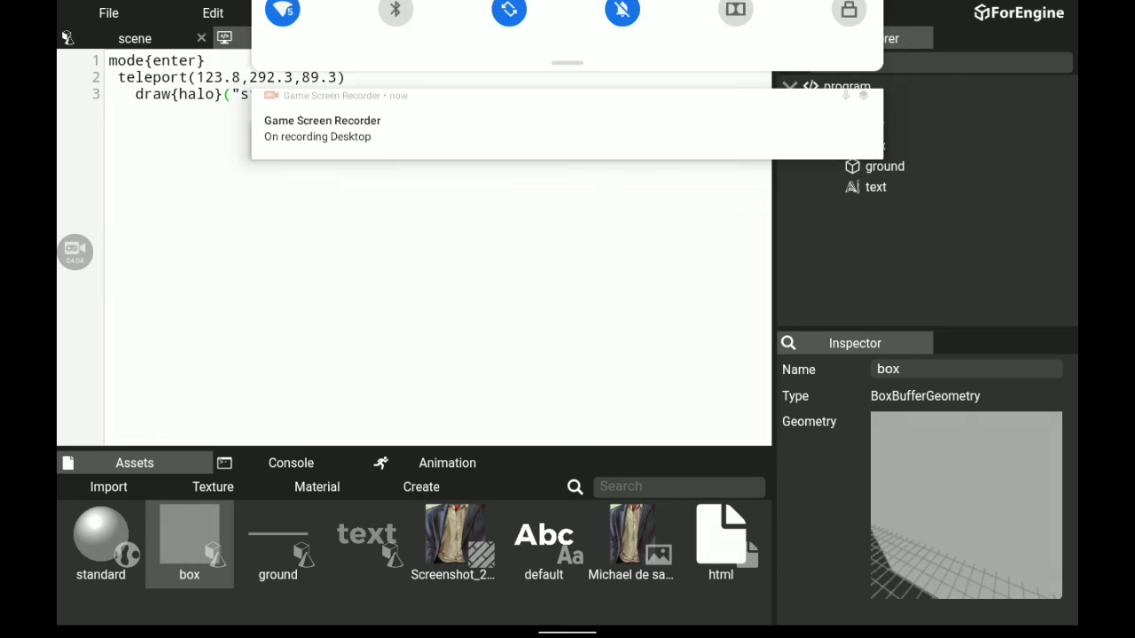
Leave the HTML script and rename the 'text' mesh object to 'Ggy cool' in the Inspector
{"action": "left_click", "coordinate": [358, 38]}
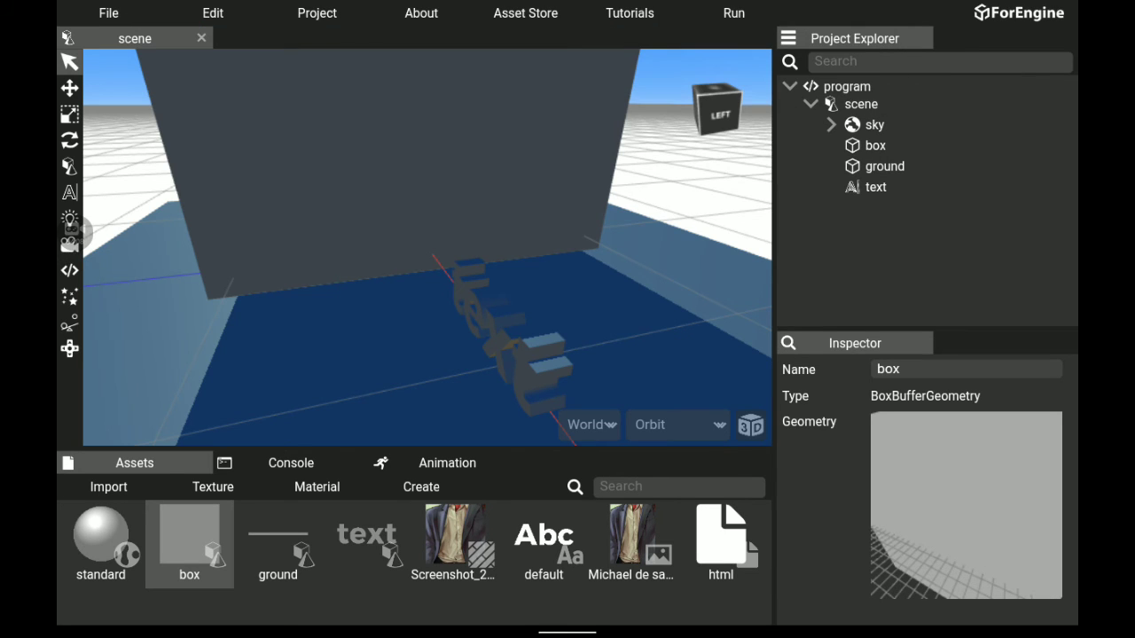
{"action": "left_click", "coordinate": [875, 187]}
{"action": "left_click", "coordinate": [899, 370]}
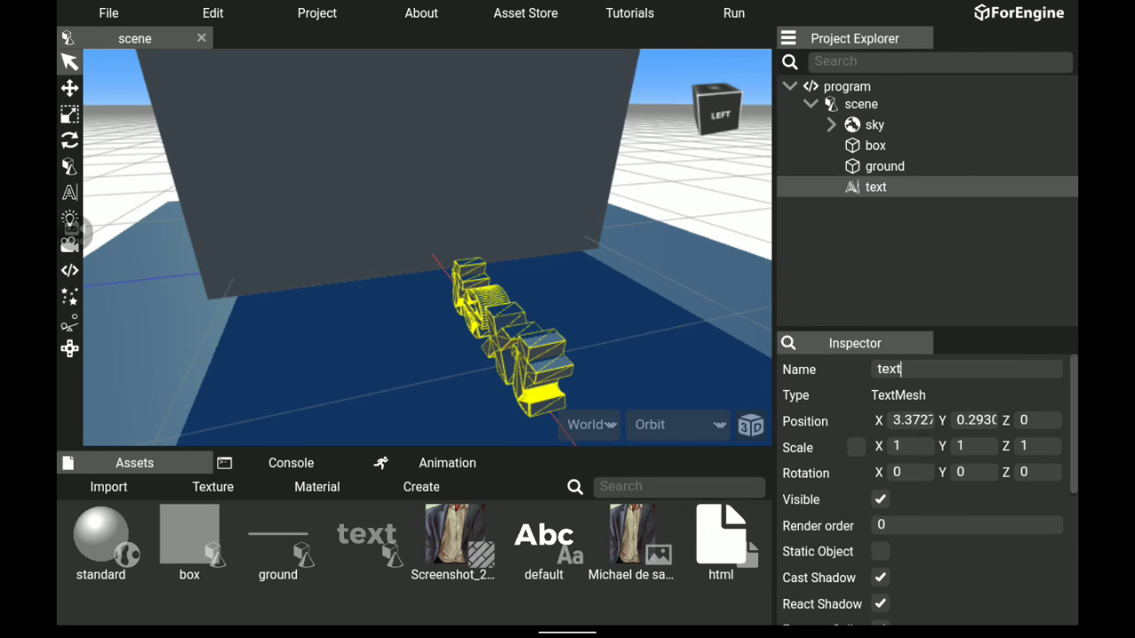
{"action": "key", "text": "BackSpace"}
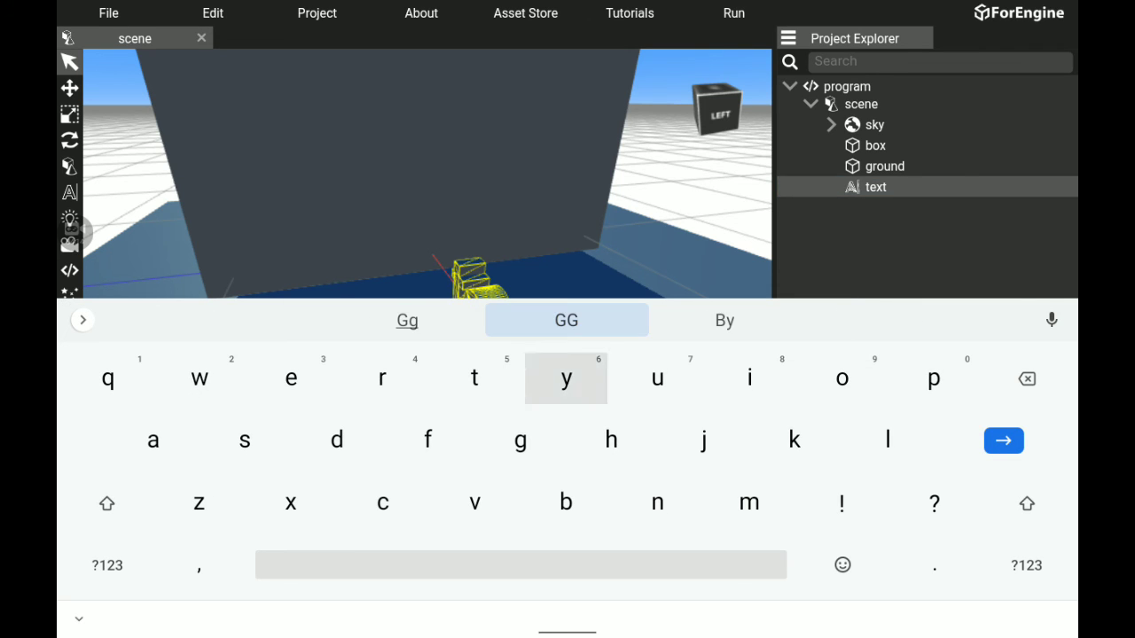
{"action": "type", "text": "cool"}
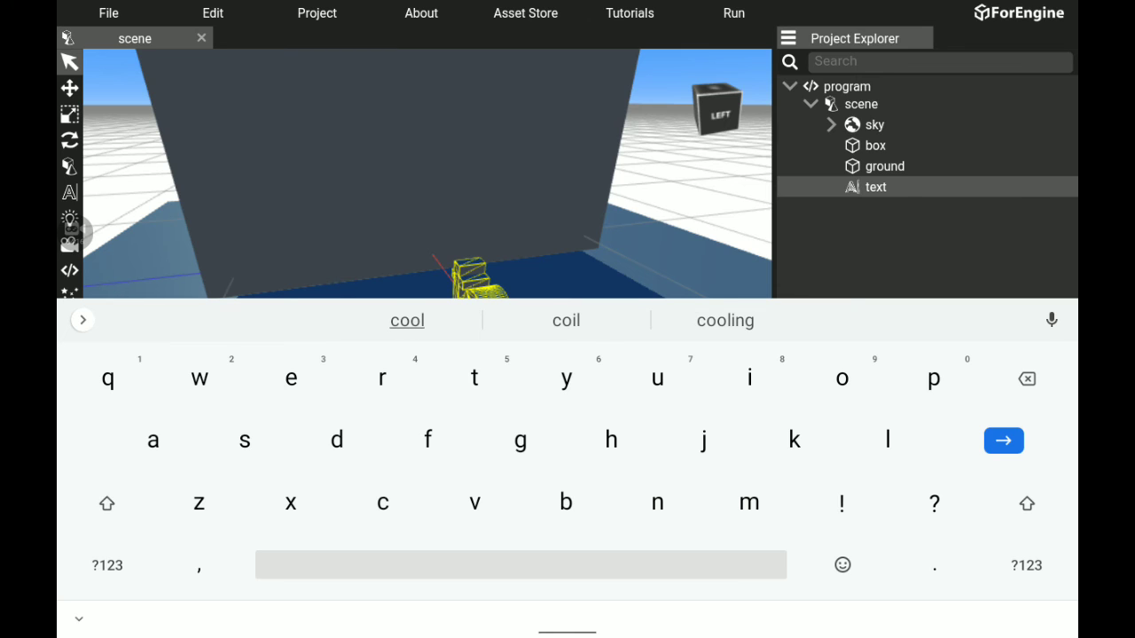
{"action": "key", "text": "BackSpace"}
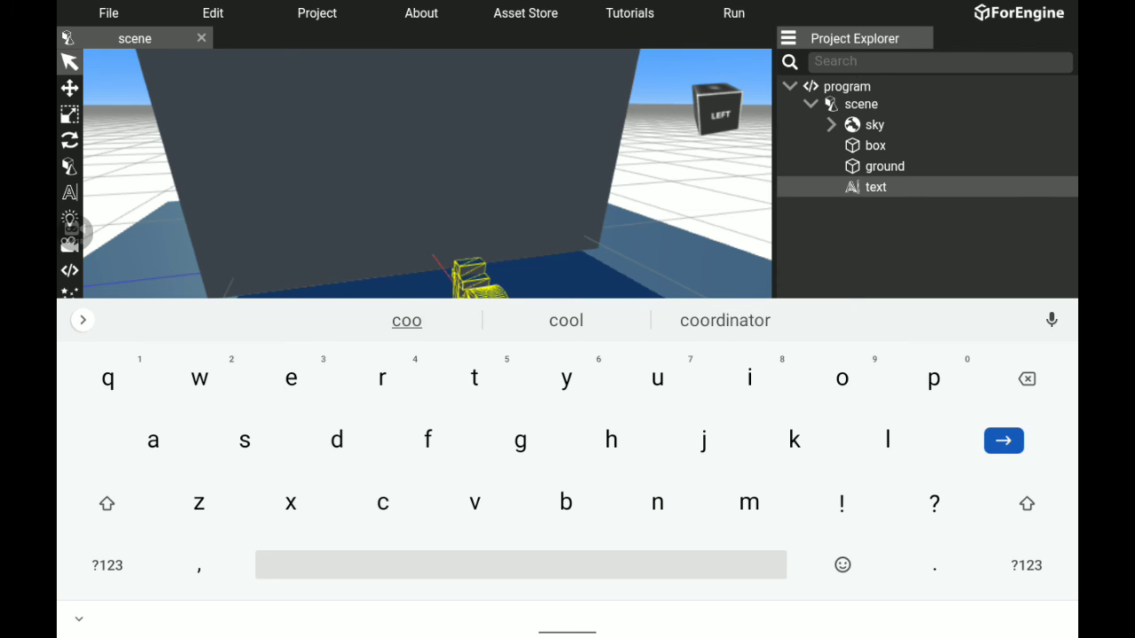
{"action": "type", "text": "l"}
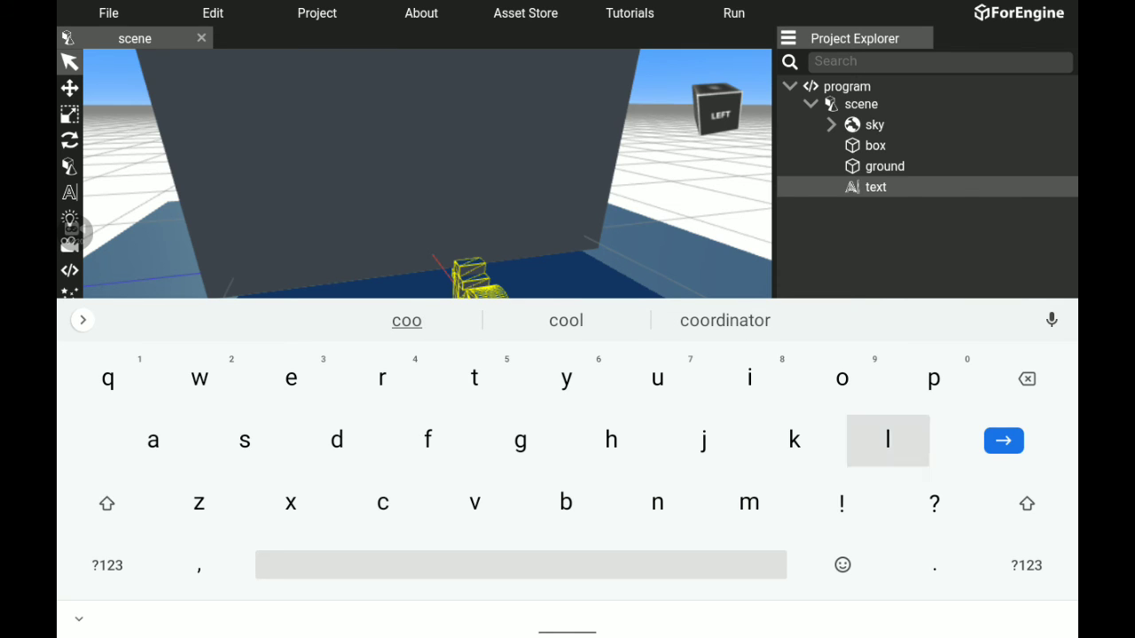
{"action": "key", "text": "Return"}
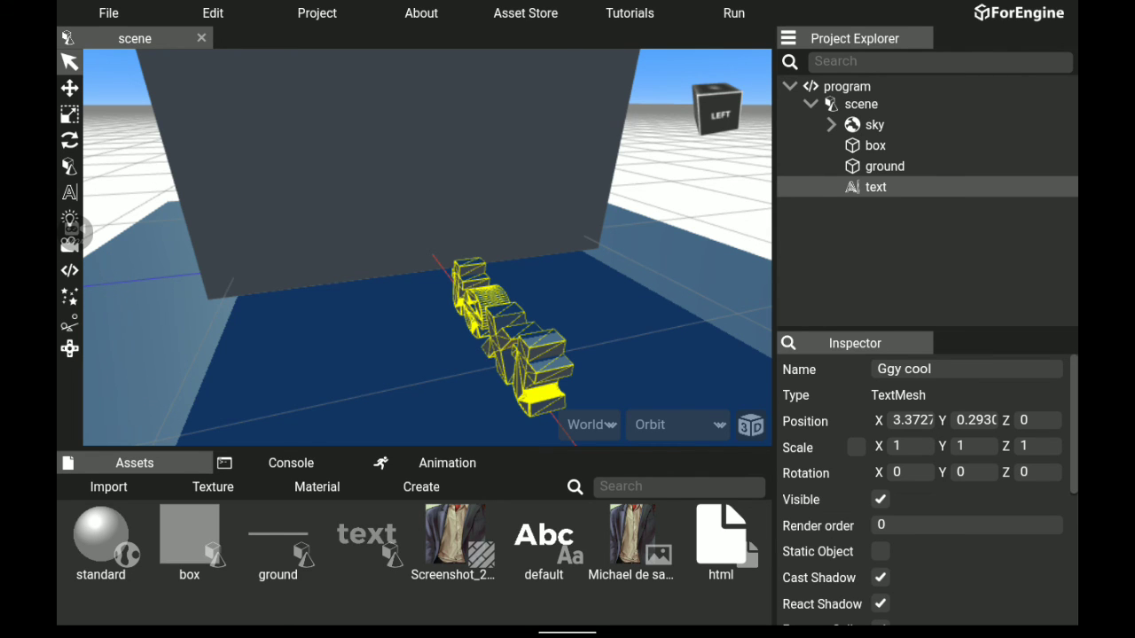
Change the text mesh's Text field from 'text' to 'Ggy cool' so the 3D lettering updates
{"action": "scroll", "coordinate": [926, 487], "scroll_direction": "down", "scroll_amount": 3}
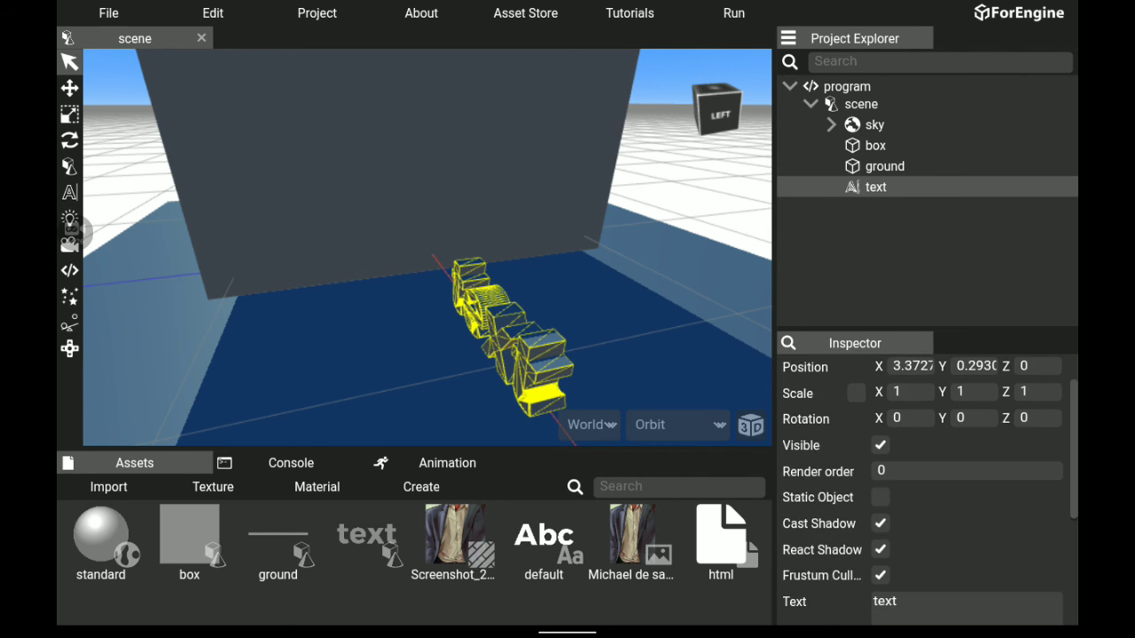
{"action": "scroll", "coordinate": [926, 487], "scroll_direction": "down", "scroll_amount": 1}
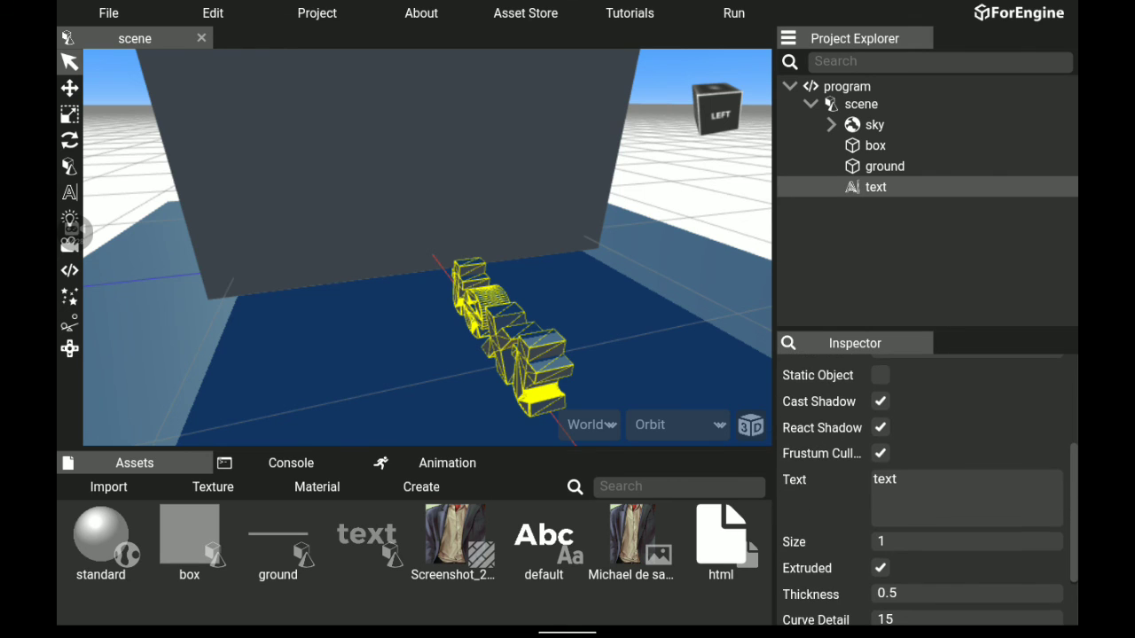
{"action": "left_click", "coordinate": [897, 480]}
{"action": "key", "text": "BackSpace"}
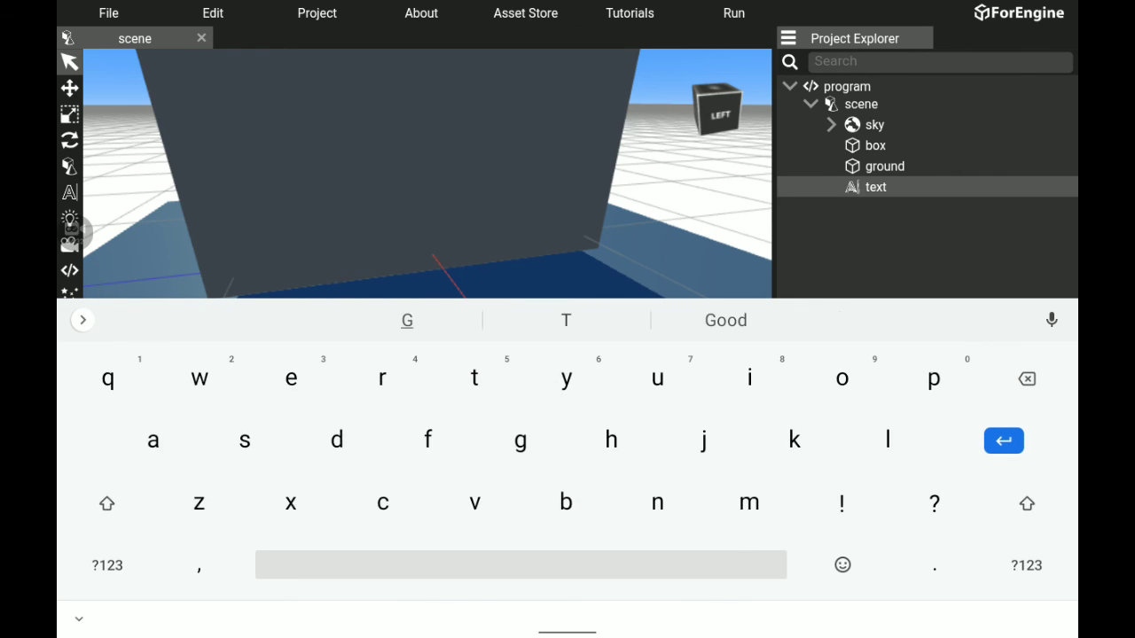
{"action": "type", "text": "cl"}
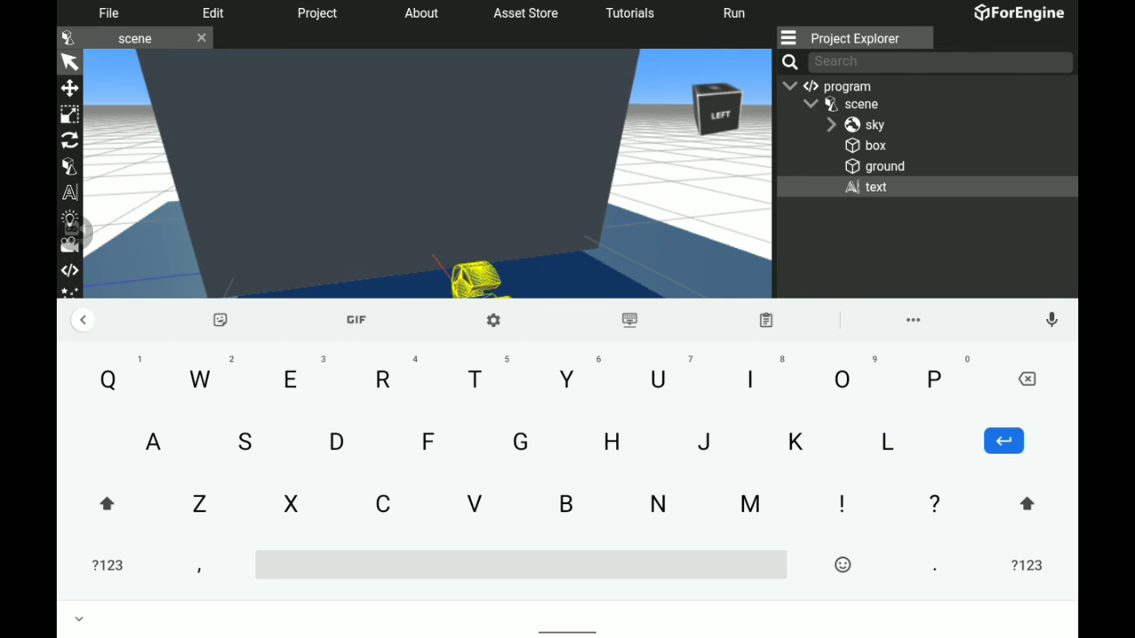
{"action": "key", "text": "Escape"}
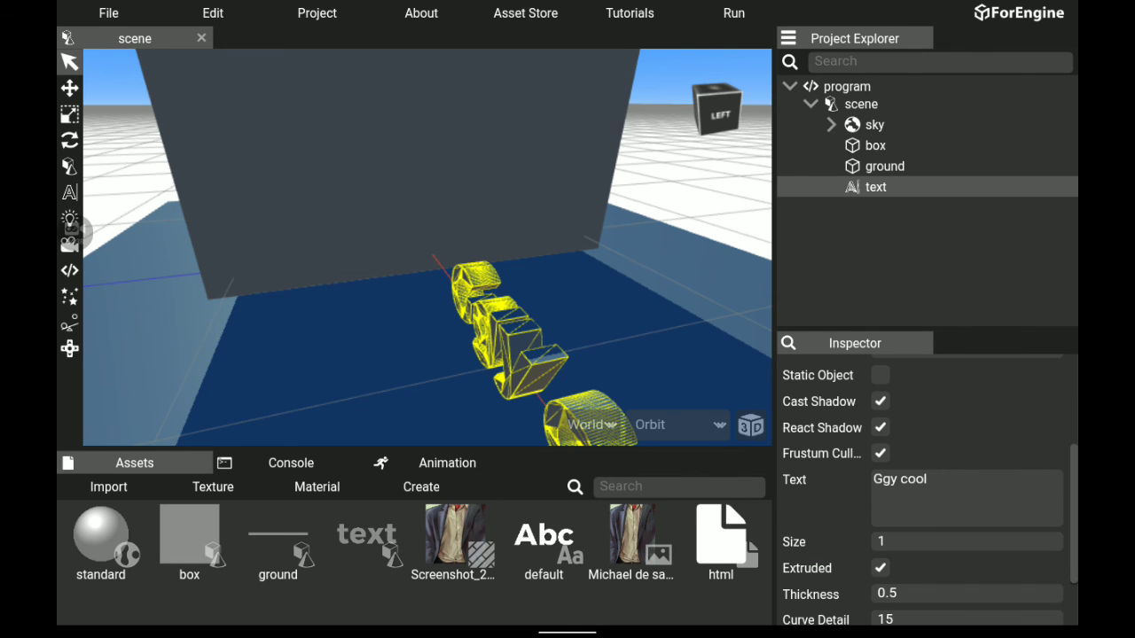
{"action": "scroll", "coordinate": [926, 496], "scroll_direction": "down", "scroll_amount": 2}
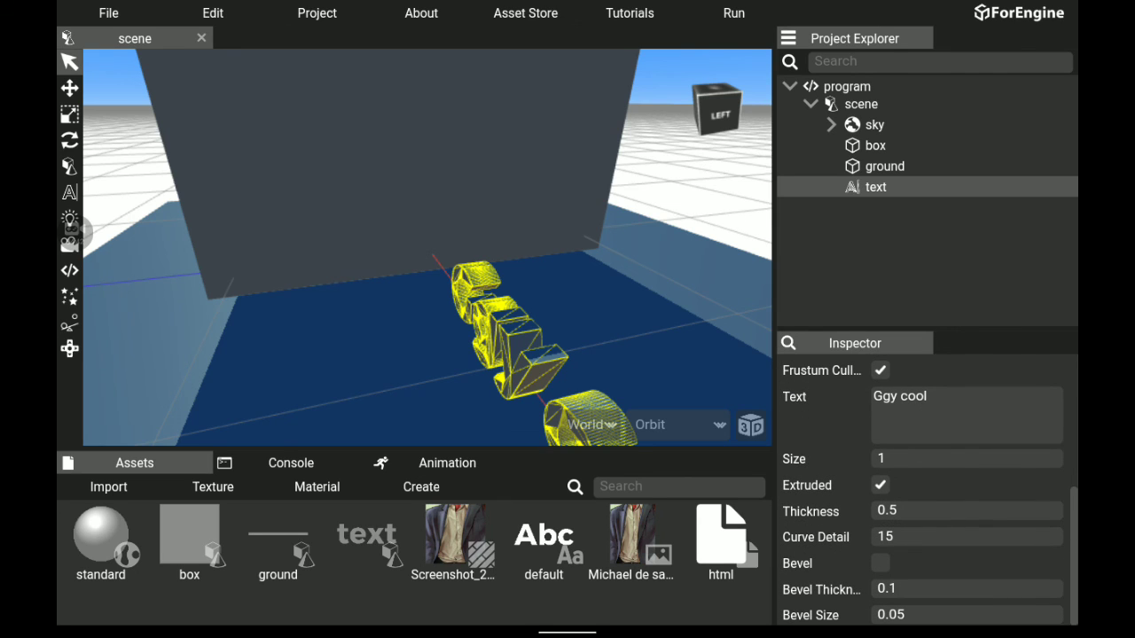
{"action": "scroll", "coordinate": [927, 488], "scroll_direction": "up", "scroll_amount": 2}
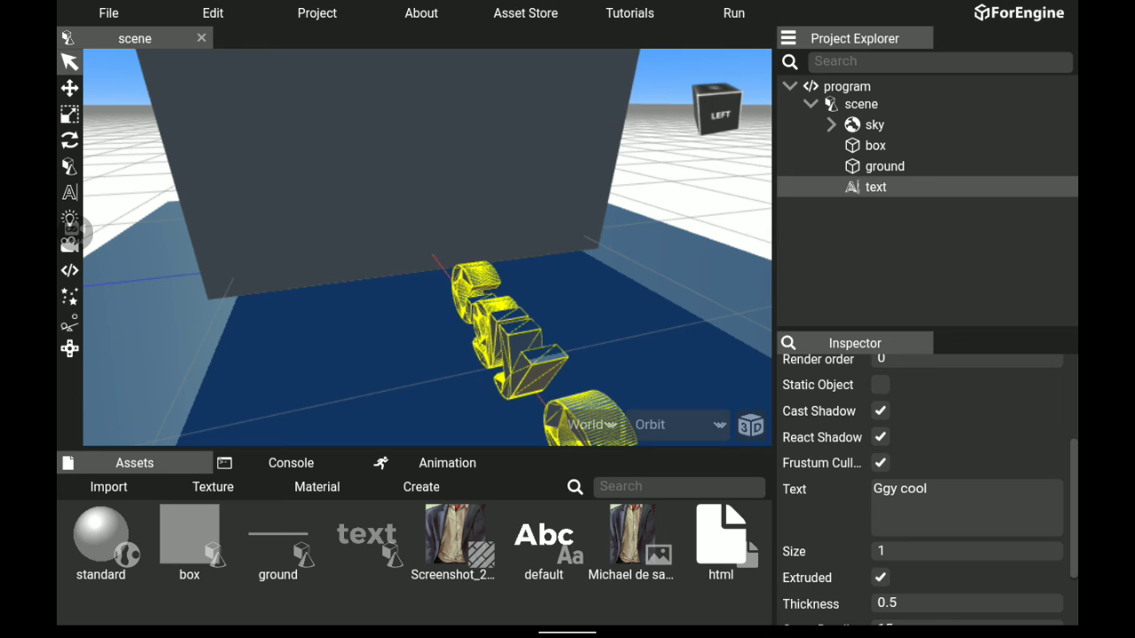
{"action": "scroll", "coordinate": [926, 488], "scroll_direction": "up", "scroll_amount": 4}
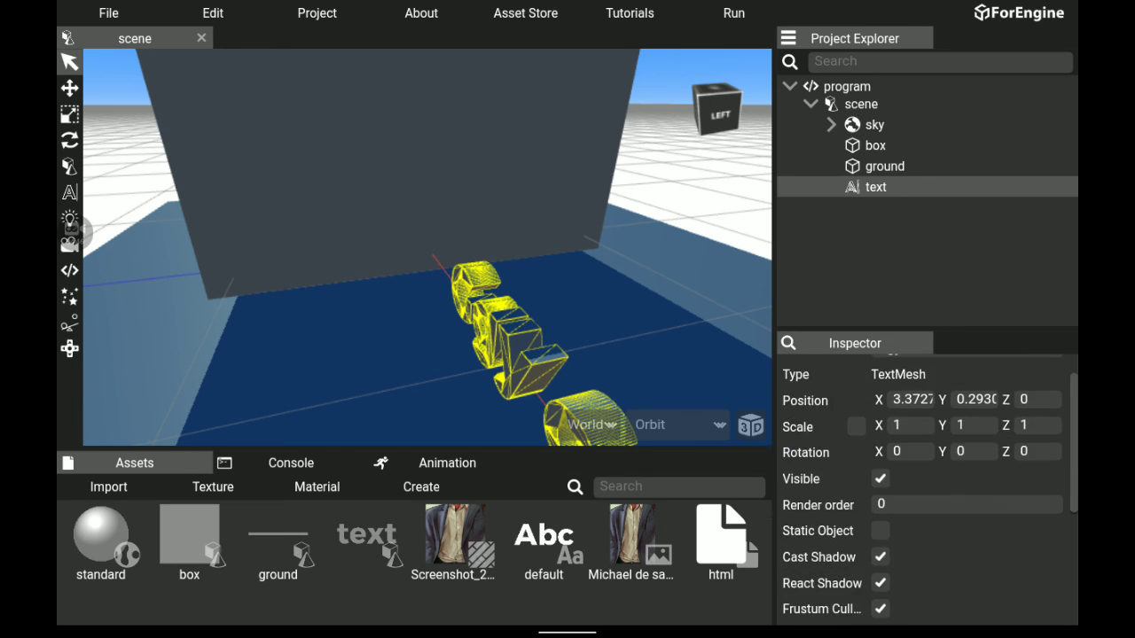